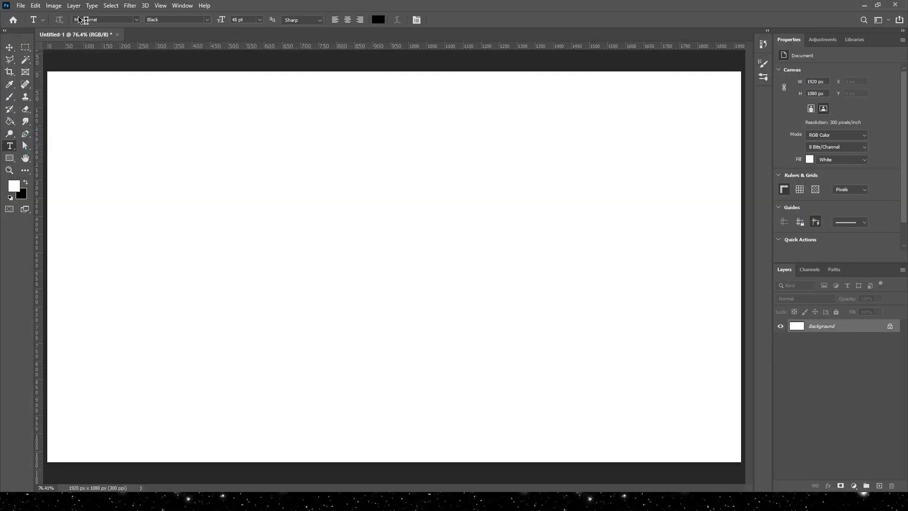
Set the type to Black weight at 48 pt.
left_click(208, 21)
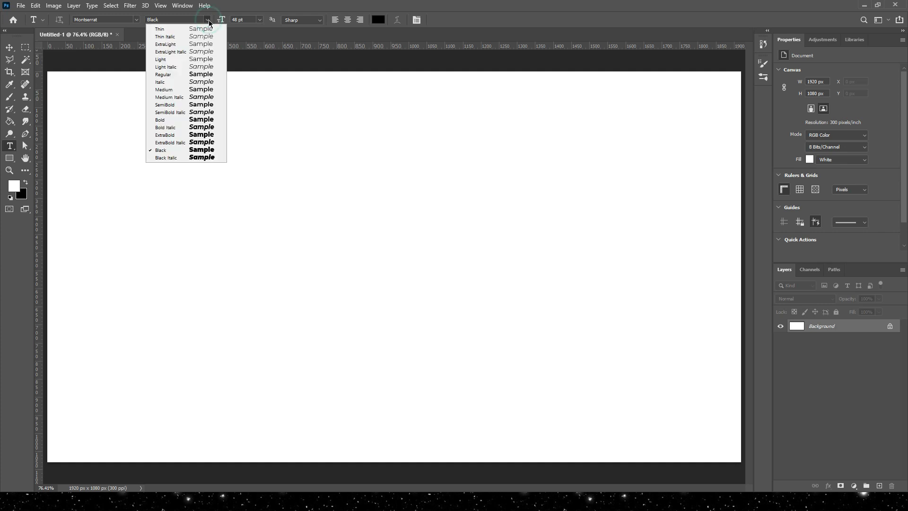
left_click(175, 149)
left_click(260, 20)
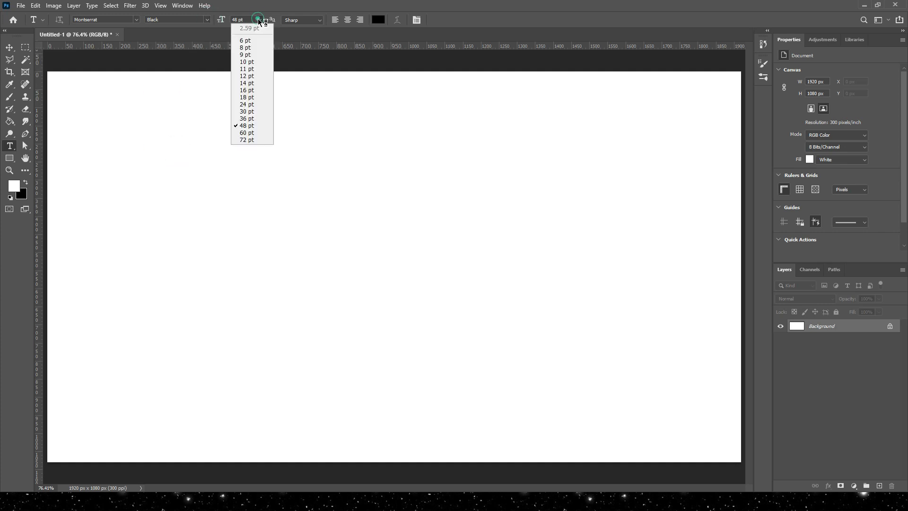
left_click(243, 124)
Type a letter O, move it to the canvas centre, and duplicate its layer.
left_click(241, 245)
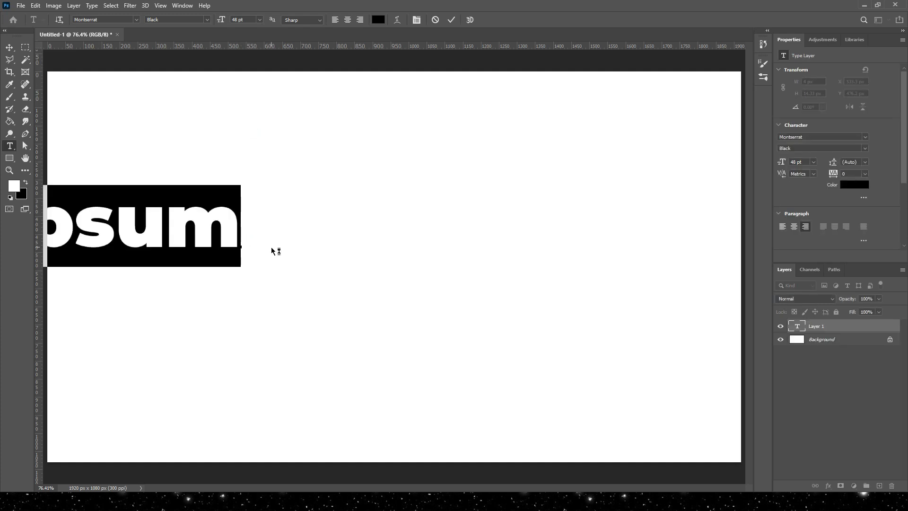
type("o")
left_click(10, 47)
left_click_drag(244, 230, 411, 268)
left_click_drag(819, 327, 879, 484)
Hide the original O layer and rasterize the O copy.
left_click(781, 339)
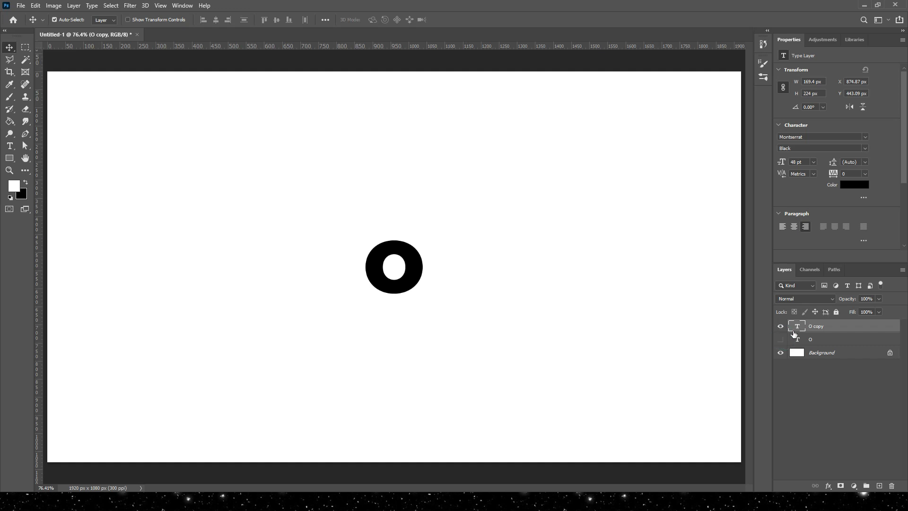
right_click(809, 329)
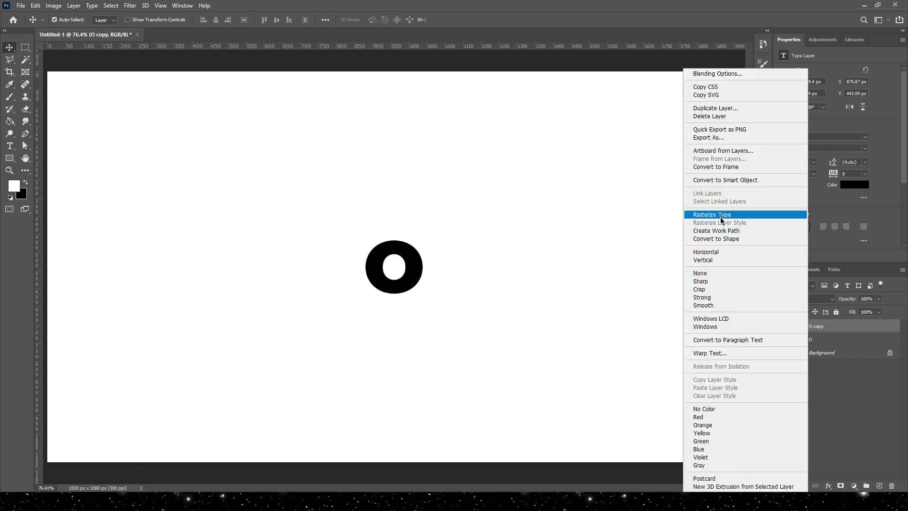
left_click(720, 217)
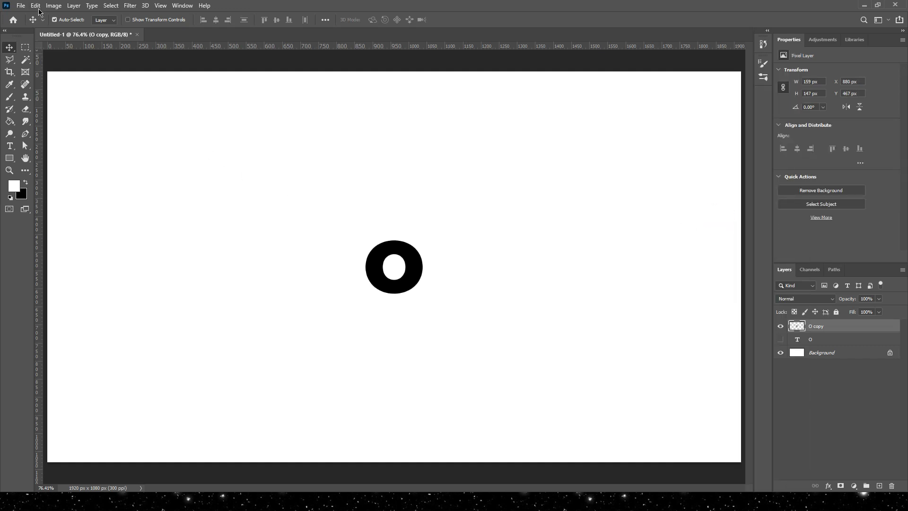
Enlarge the O copy to about 201% and nudge it slightly upward.
left_click(38, 8)
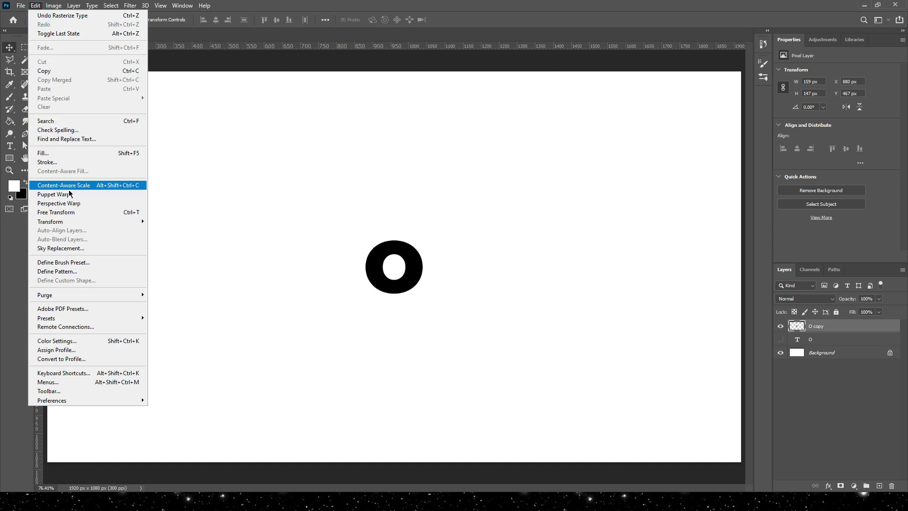
left_click(67, 212)
left_click_drag(423, 295, 454, 319)
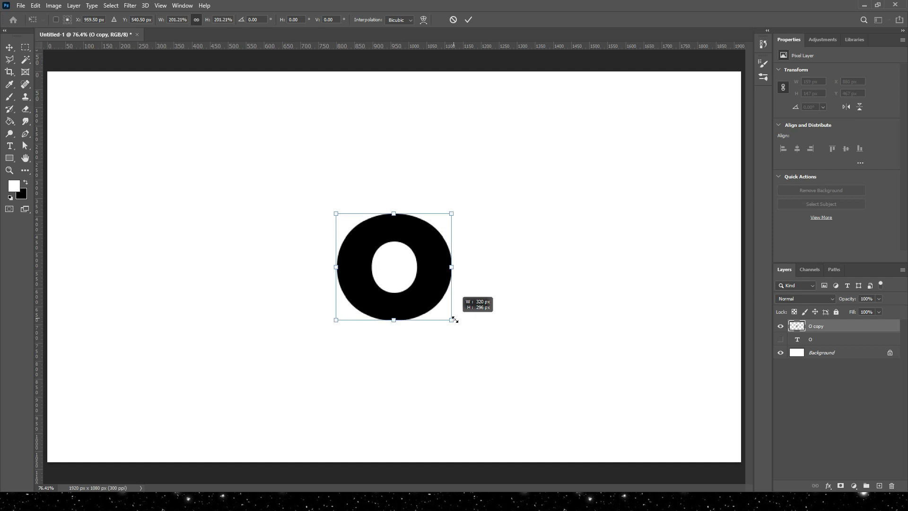
left_click(469, 21)
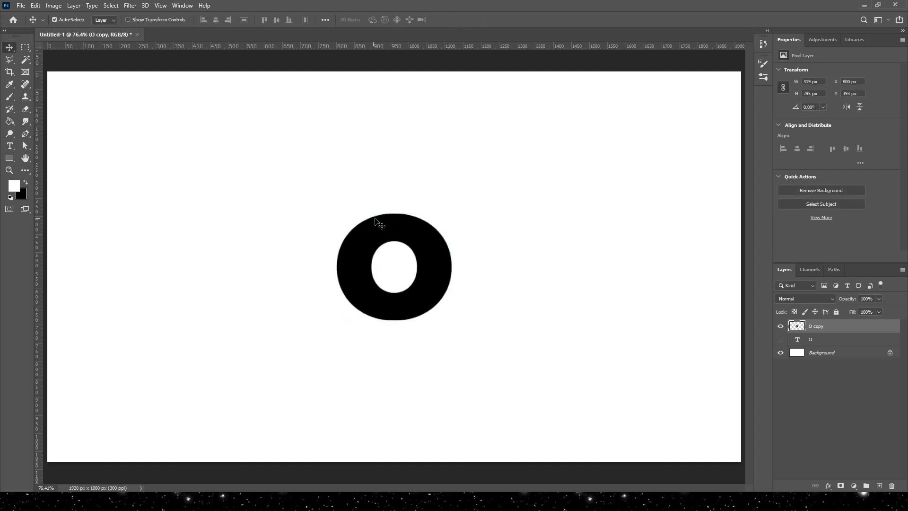
left_click_drag(398, 235, 398, 229)
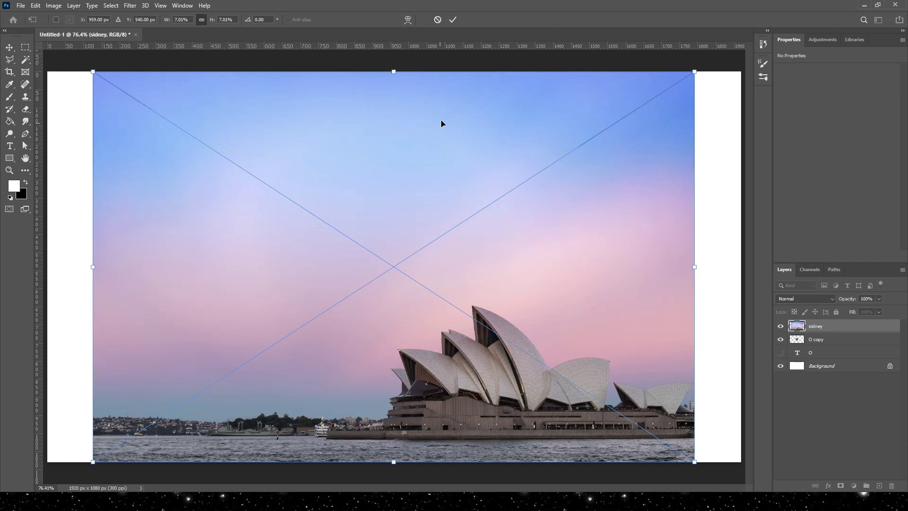
Commit the placed sidney photo, duplicate its layer, and rasterize the original sidney layer.
left_click(452, 20)
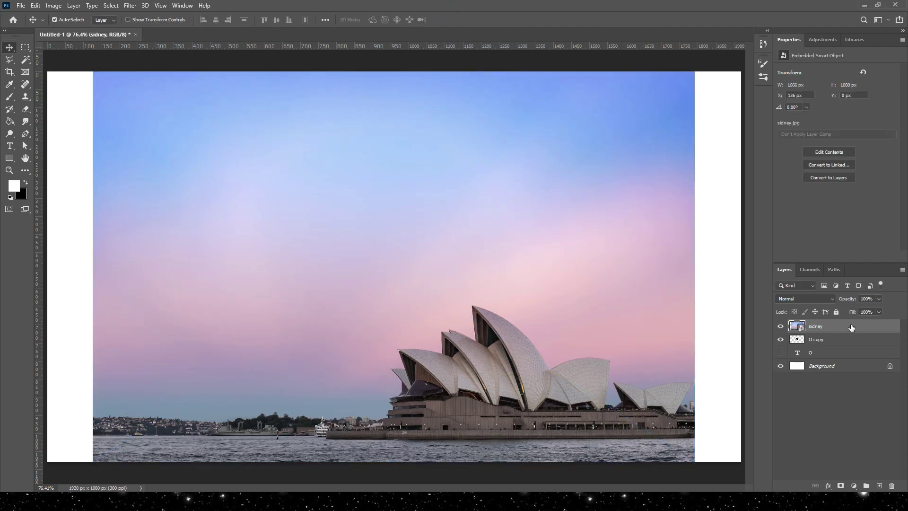
left_click_drag(852, 327, 878, 485)
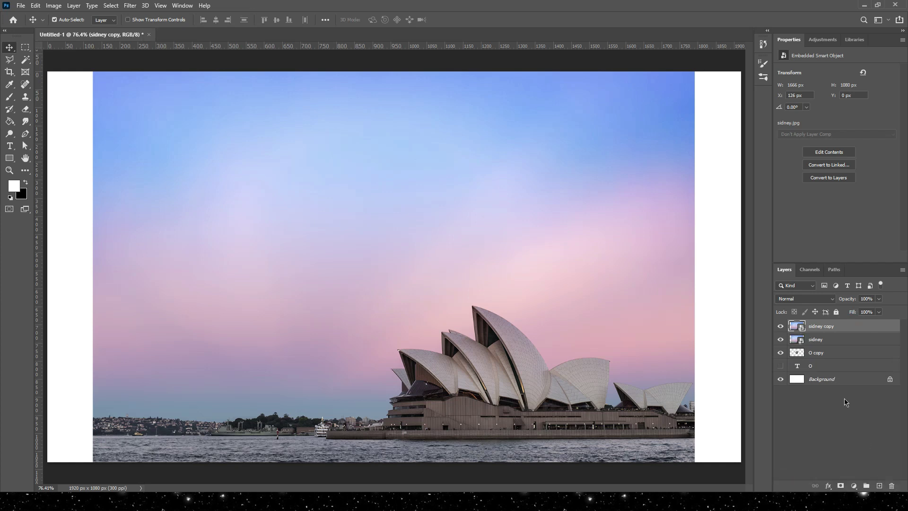
right_click(833, 339)
left_click(753, 257)
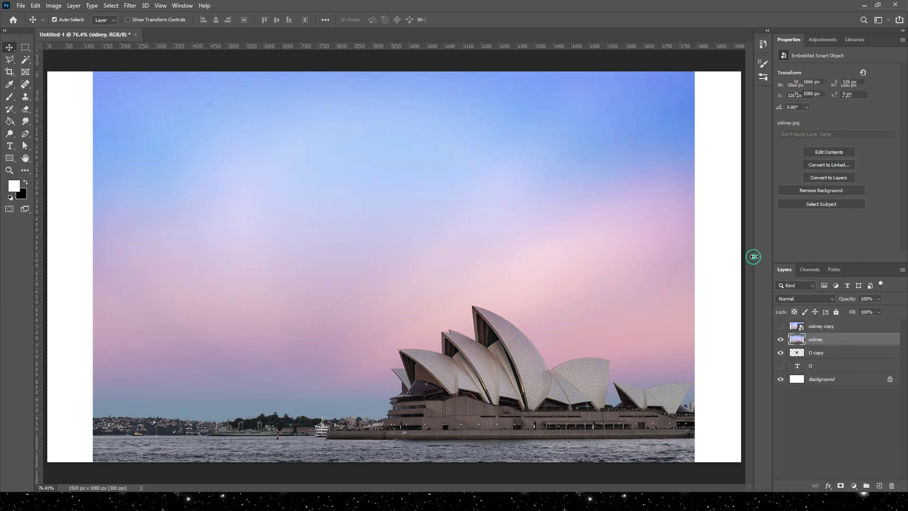
left_click(877, 299)
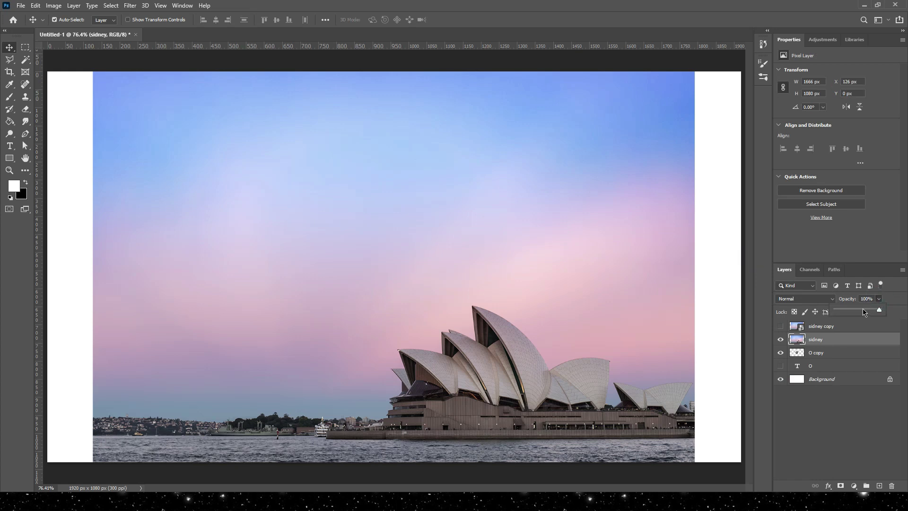
Fade the sidney photo to 54% opacity and move it up and left.
left_click_drag(862, 310, 859, 310)
left_click(839, 340)
left_click_drag(478, 361, 385, 268)
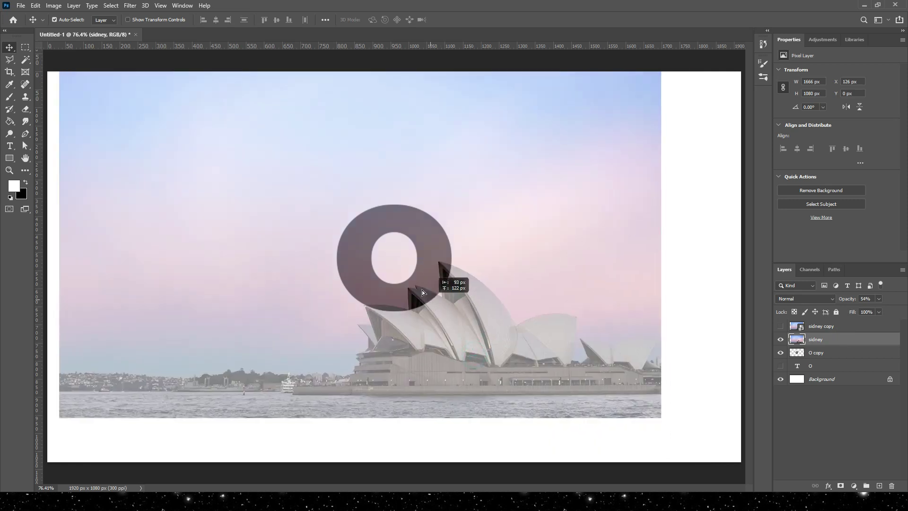
Scale the photo to about 38% (628×407 px), framing the sails inside the O's hole.
key("ctrl+t")
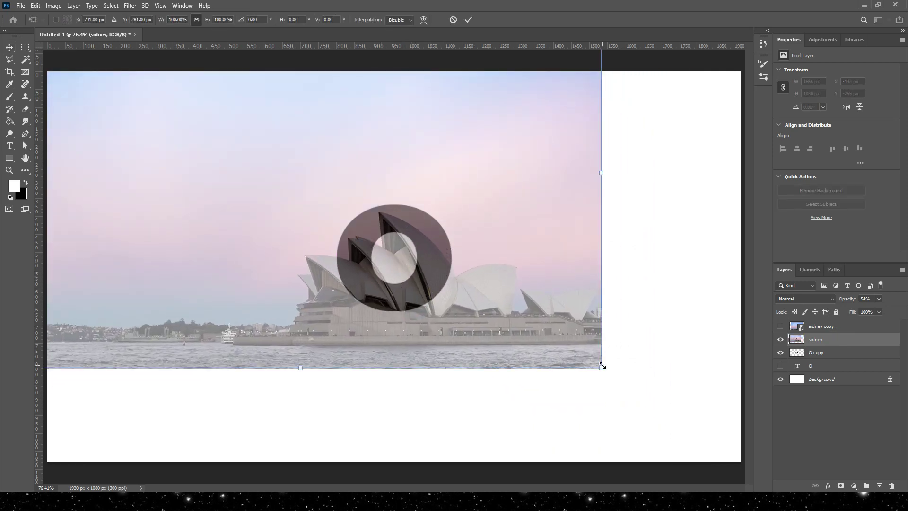
left_click_drag(602, 366, 524, 296)
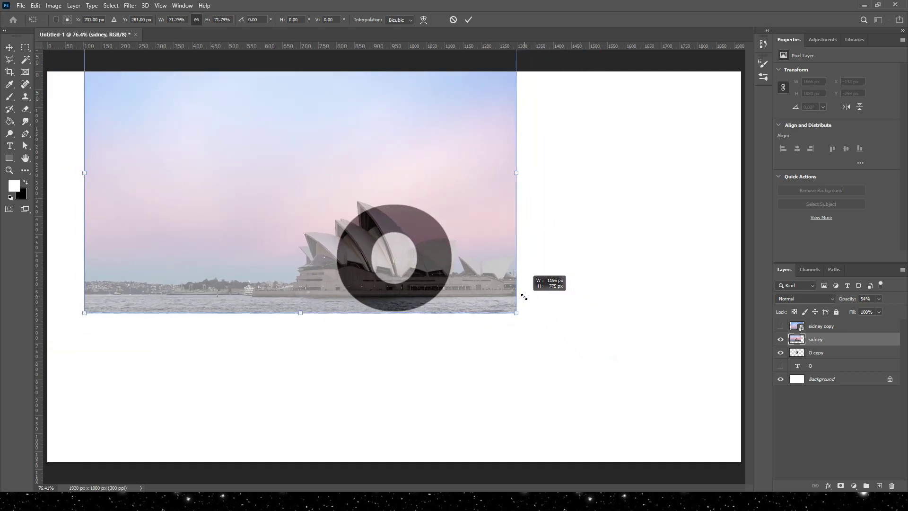
left_click_drag(465, 278, 533, 346)
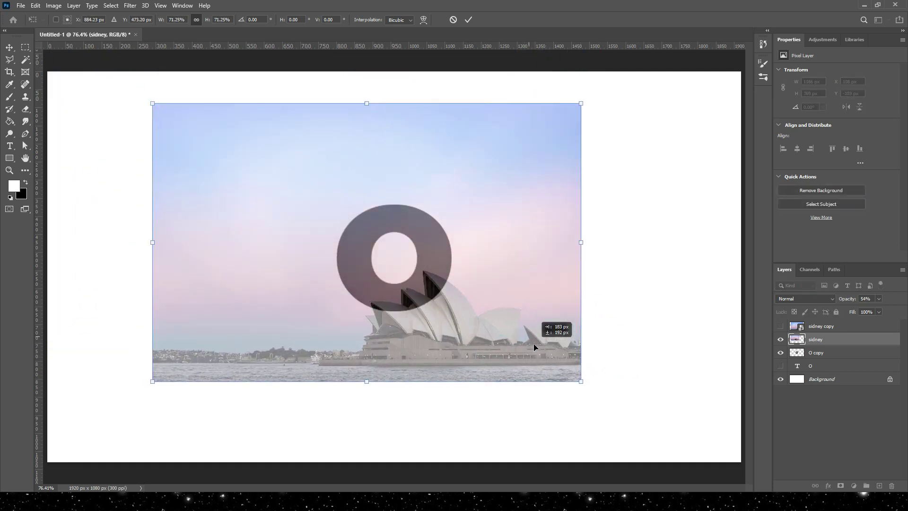
left_click_drag(583, 105, 470, 174)
left_click_drag(399, 314, 421, 258)
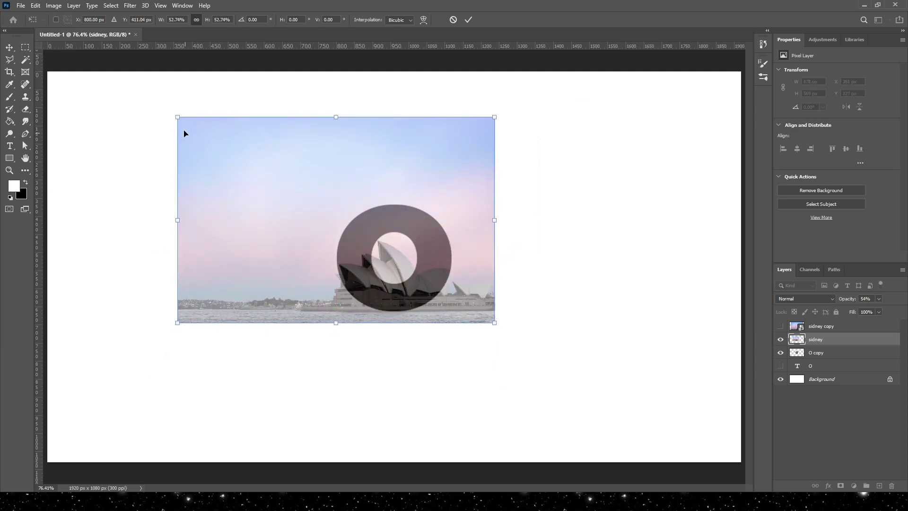
left_click_drag(178, 117, 267, 176)
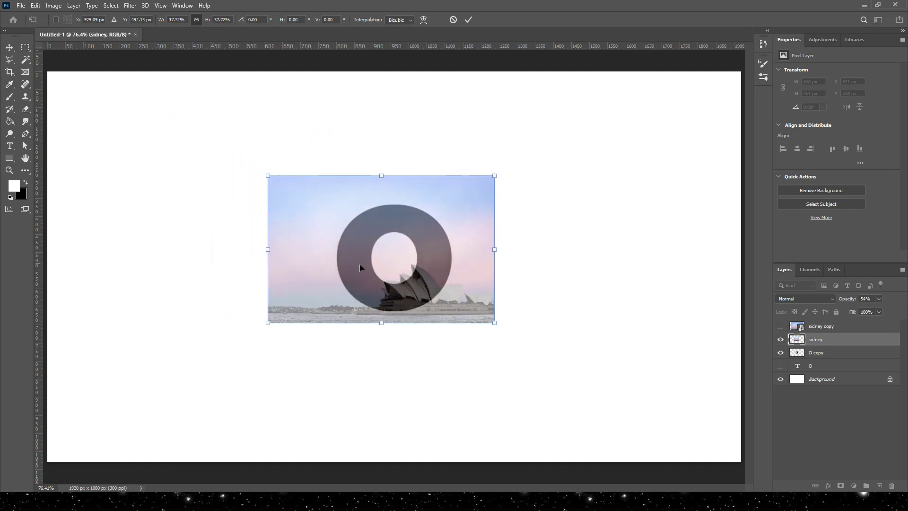
left_click_drag(426, 286, 394, 268)
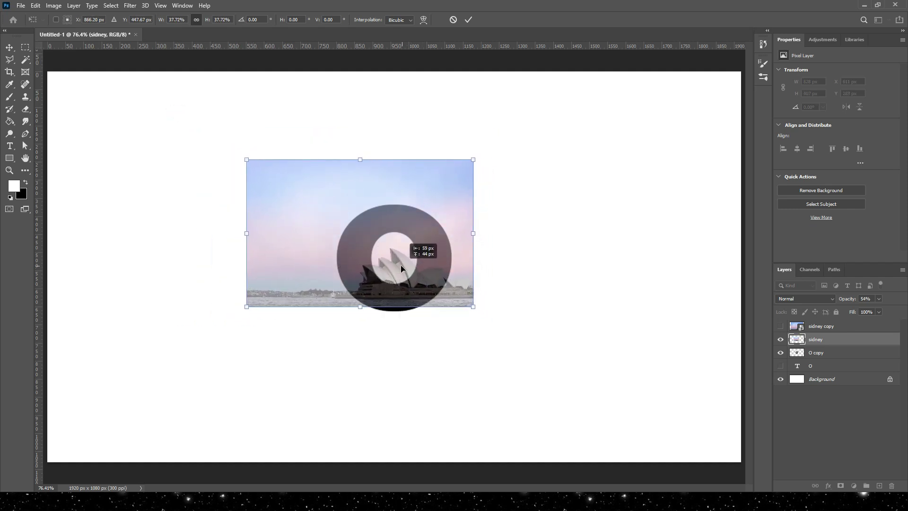
left_click_drag(394, 269, 397, 268)
scroll(392, 269, "up", 2)
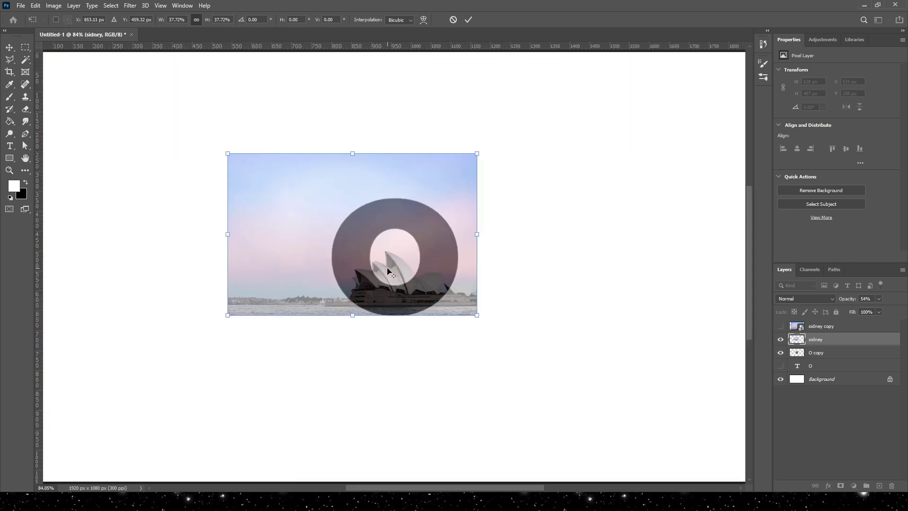
scroll(388, 271, "up", 2)
scroll(388, 270, "up", 1)
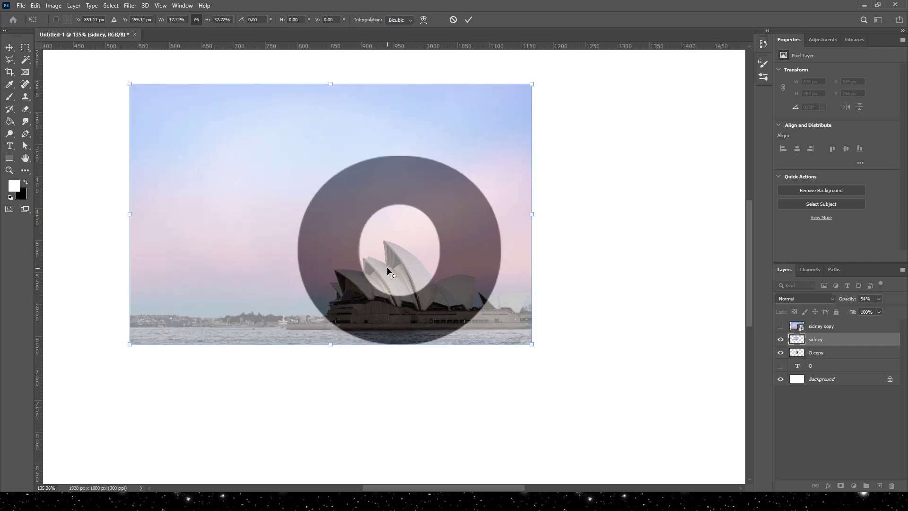
scroll(399, 215, "up", 1)
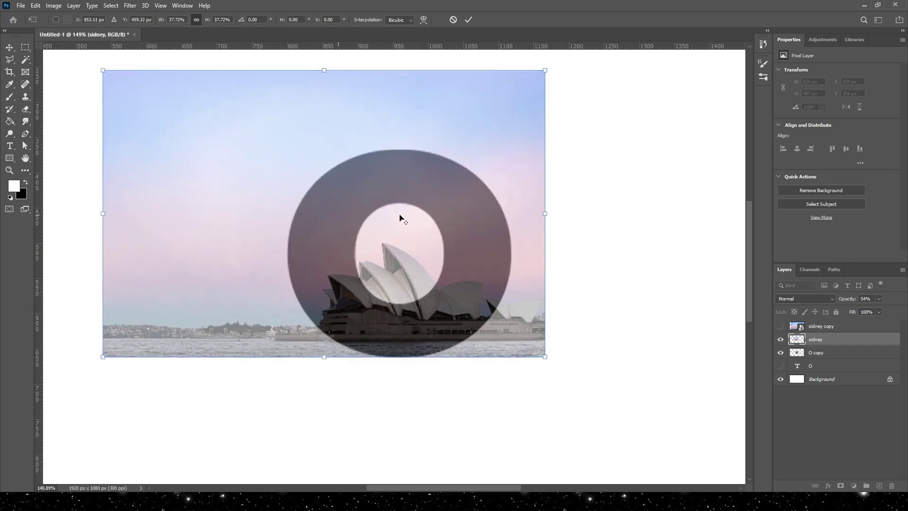
scroll(399, 215, "up", 1)
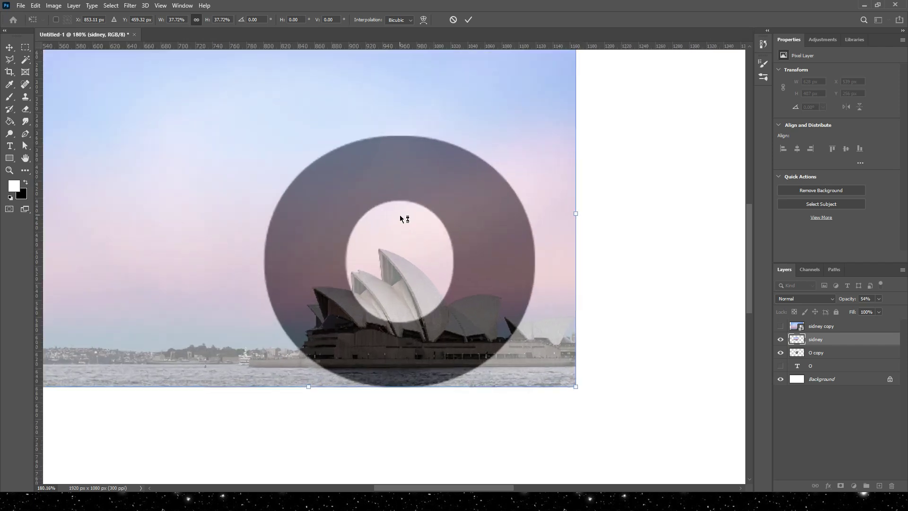
left_click(467, 21)
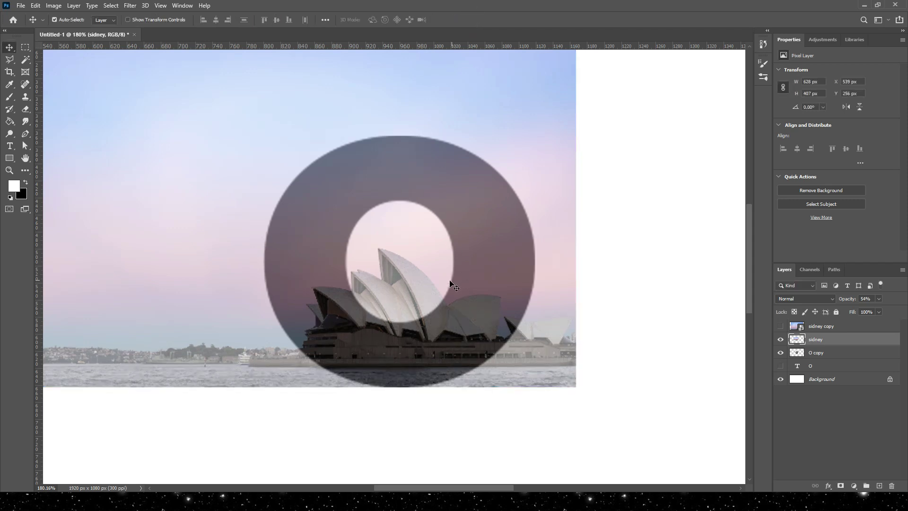
Load the O copy's shape as a selection and invert it.
left_click_drag(434, 282, 437, 285)
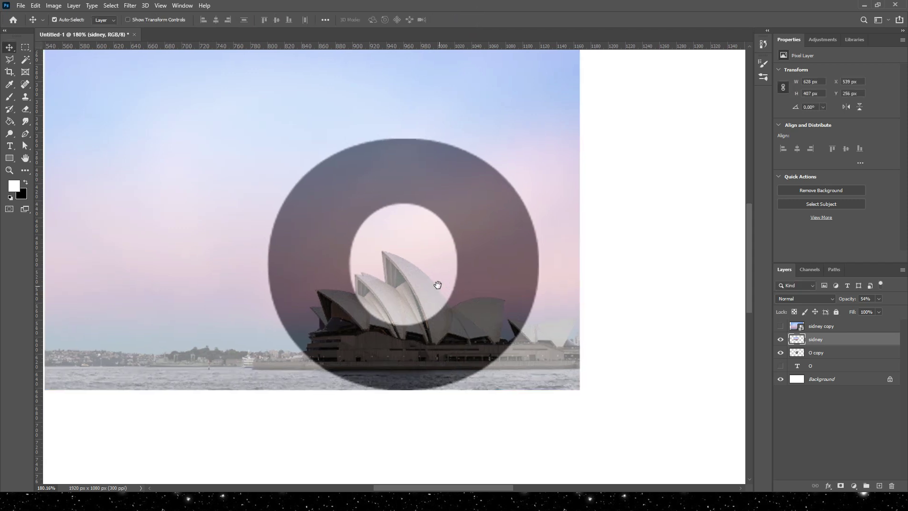
left_click(817, 353)
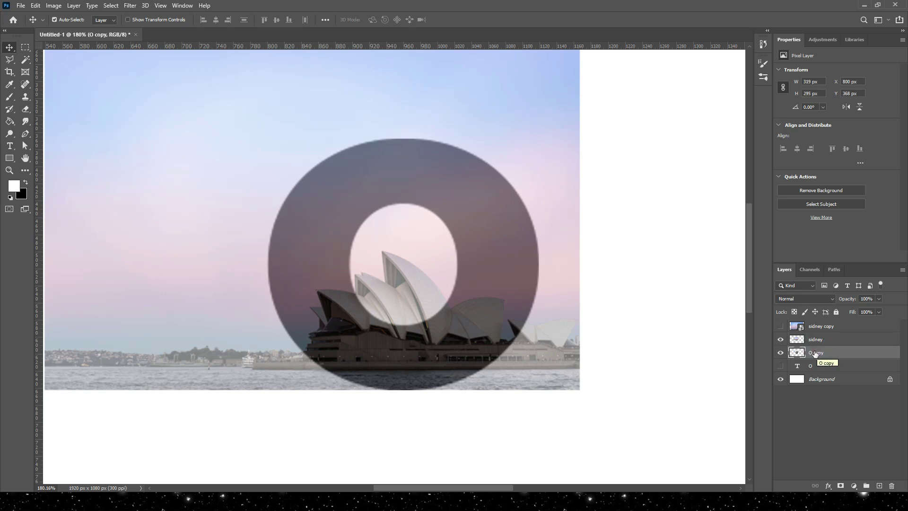
left_click(111, 6)
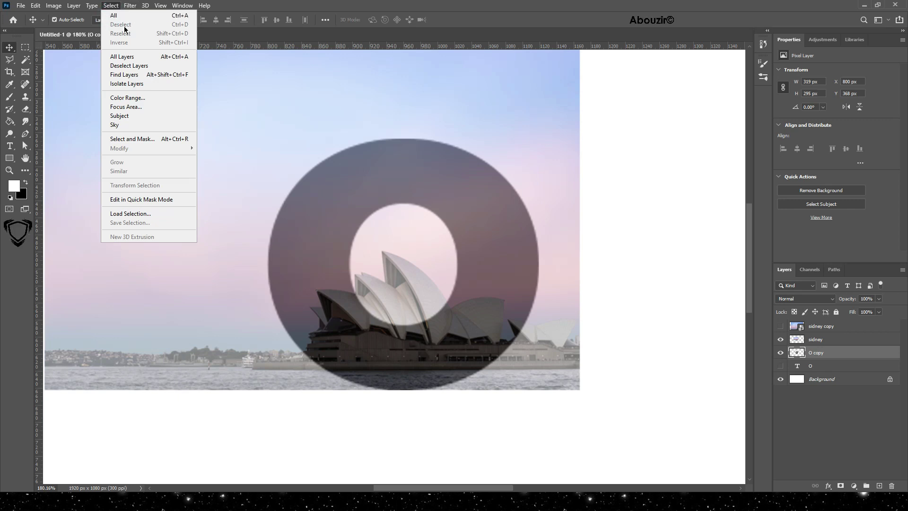
left_click(223, 5)
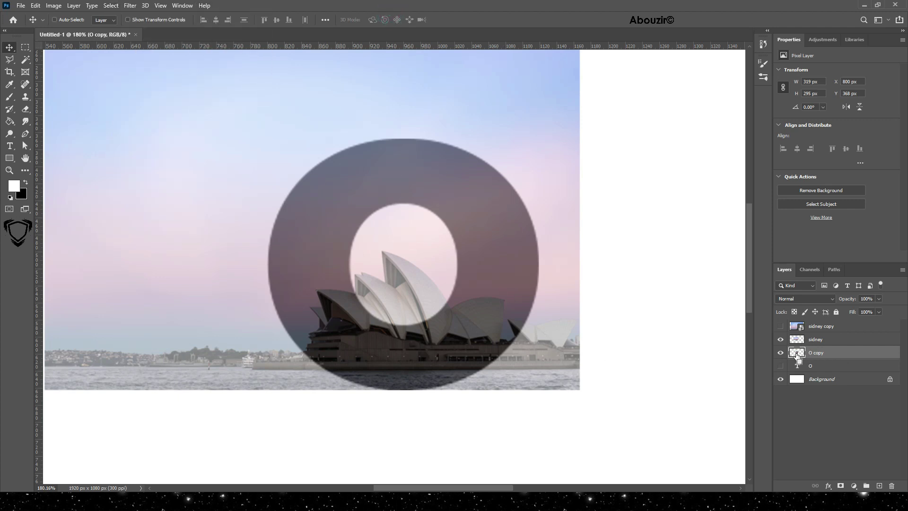
left_click(797, 353, "ctrl")
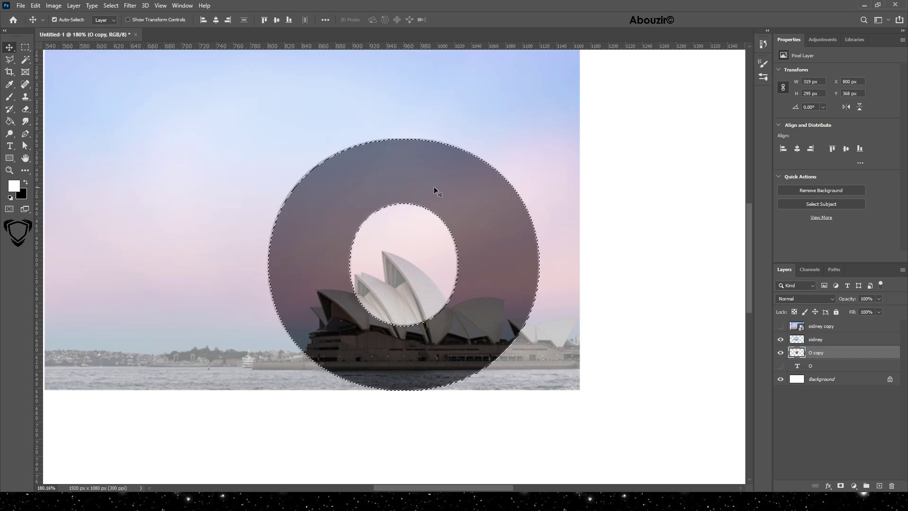
left_click(111, 6)
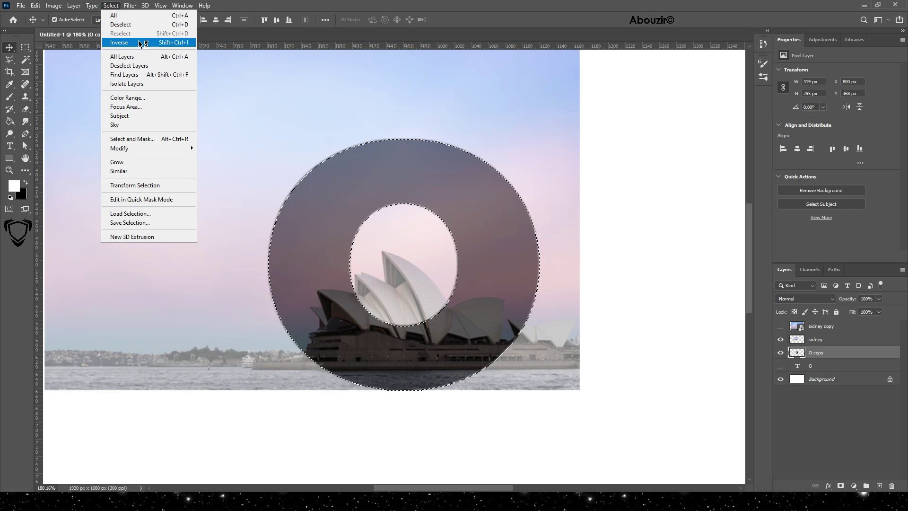
left_click(154, 43)
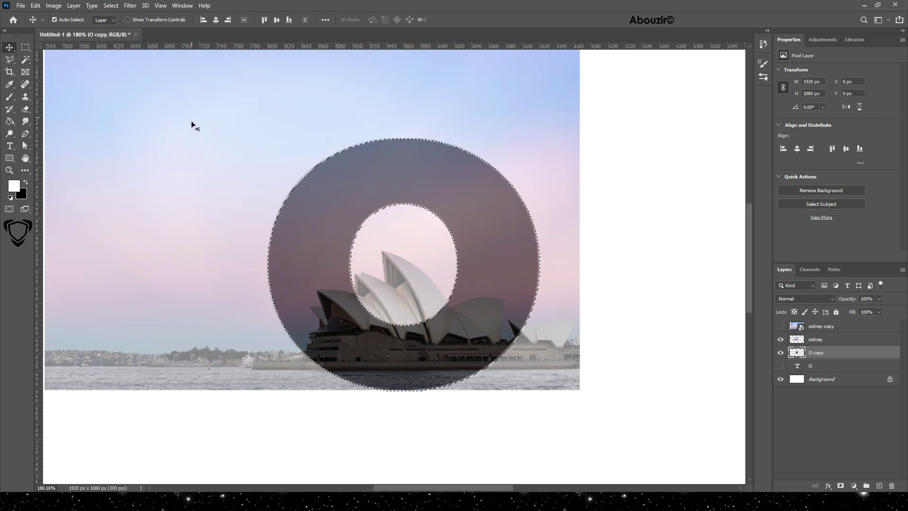
Erase the sidney photo outside the O's outline, then deselect.
right_click(26, 109)
left_click(57, 108)
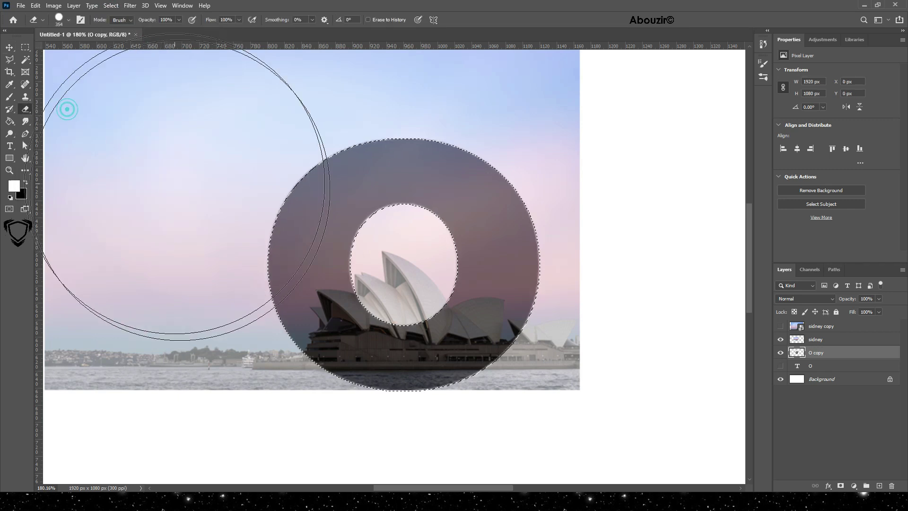
scroll(163, 192, "down", 2)
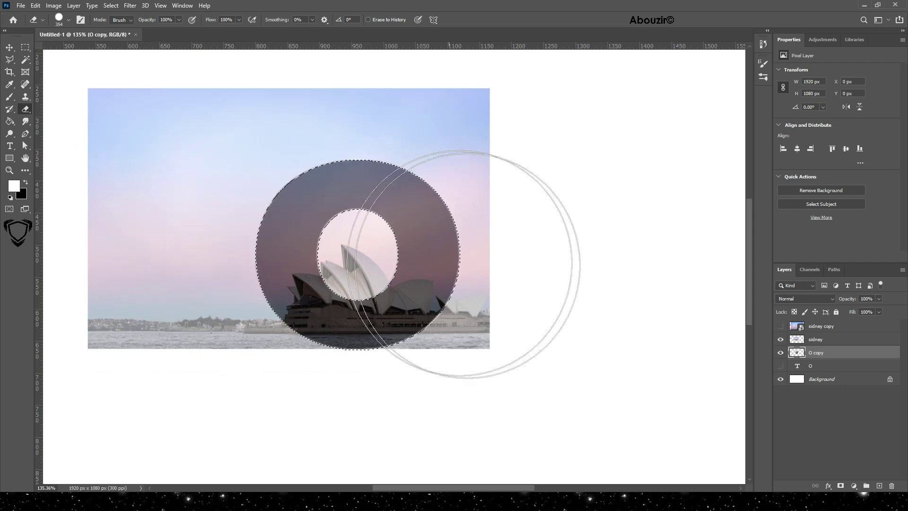
left_click(826, 341)
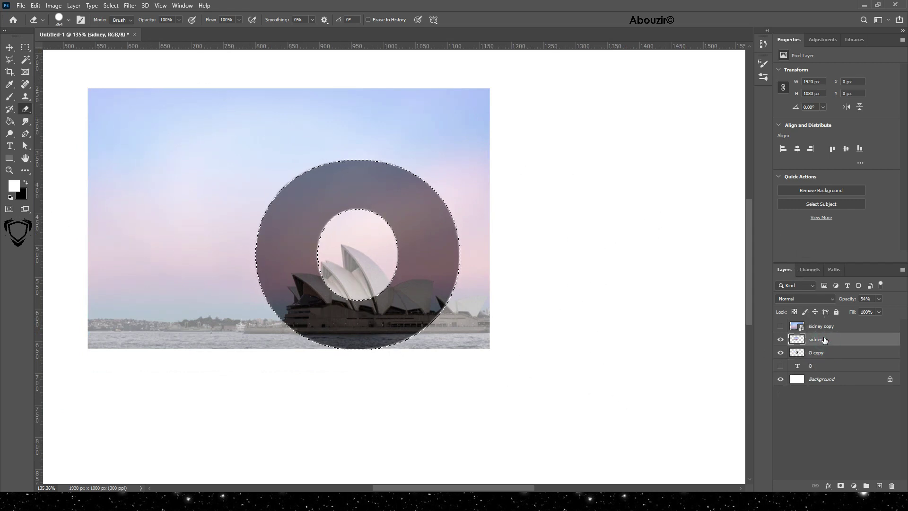
left_click(525, 364)
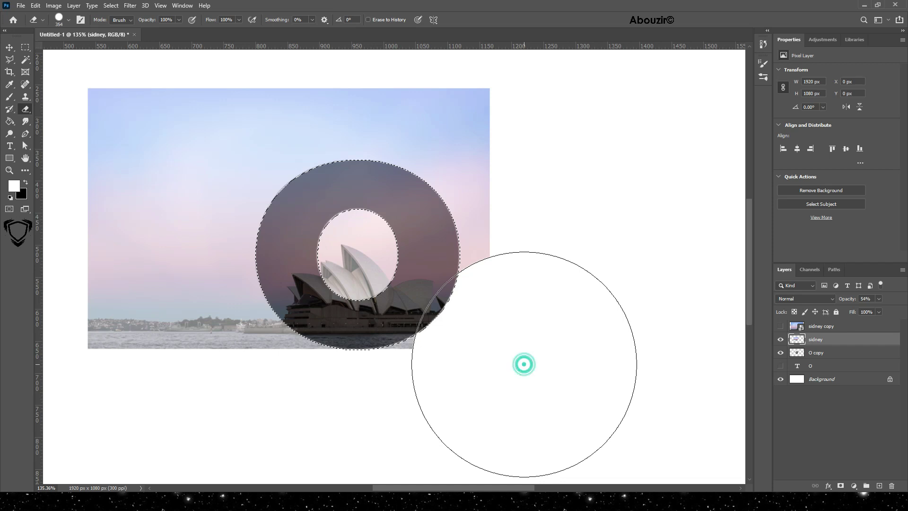
left_click(532, 347)
mouse_move(532, 347)
left_mouse_down()
mouse_move(409, 112)
mouse_move(206, 112)
mouse_move(161, 224)
mouse_move(238, 396)
mouse_move(536, 328)
left_mouse_up()
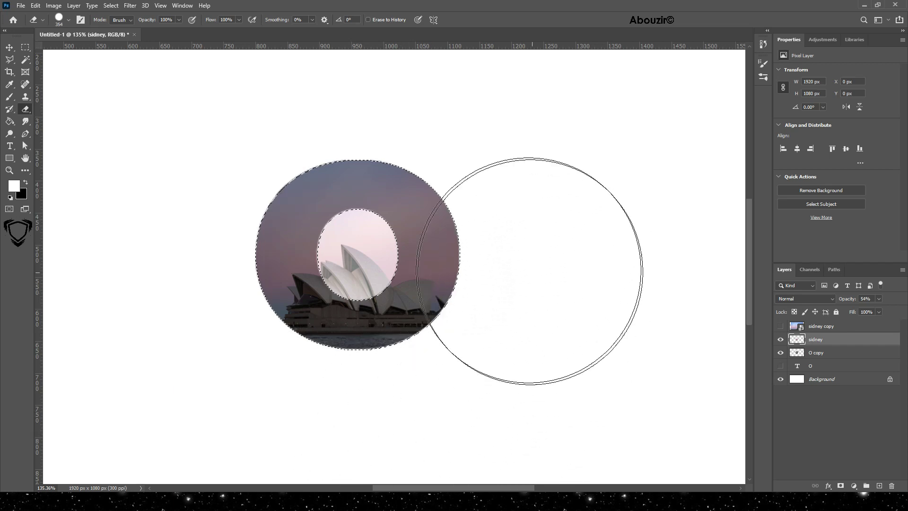
left_click(110, 5)
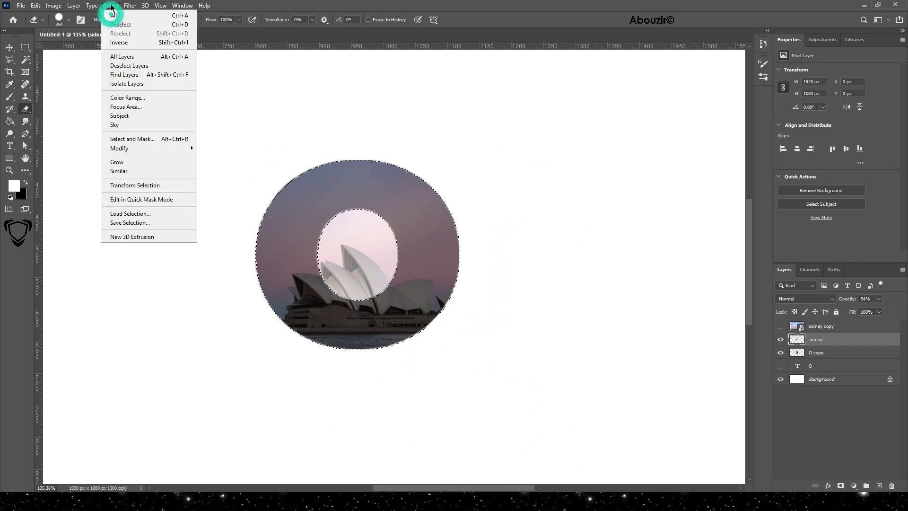
left_click(120, 26)
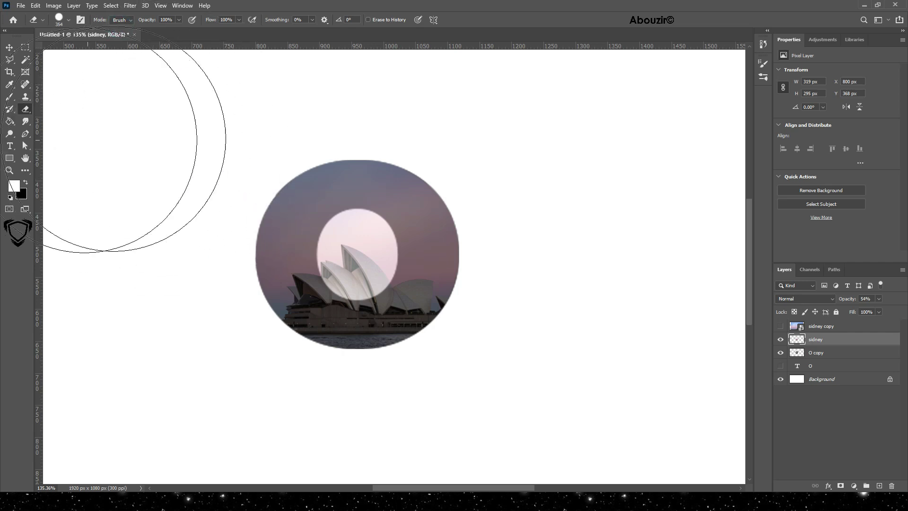
Switch to the Pen tool with the sidney layer active.
right_click(26, 133)
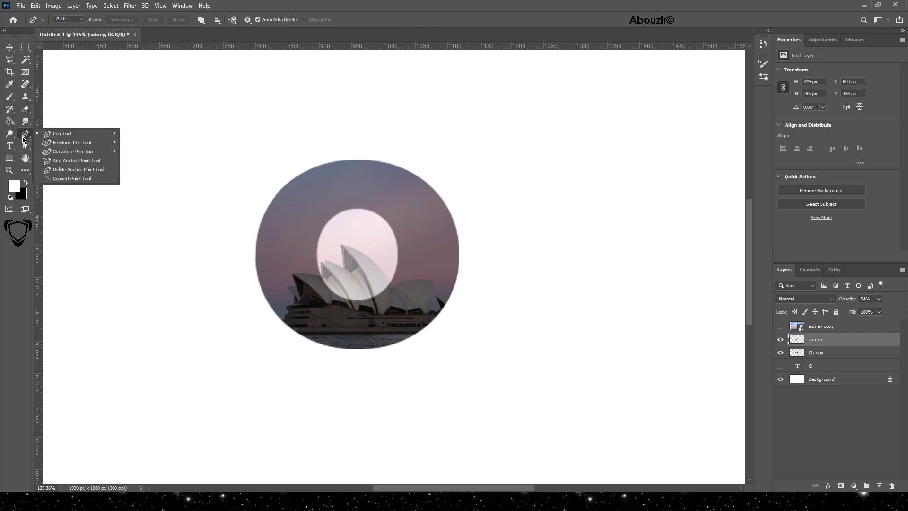
left_click(67, 134)
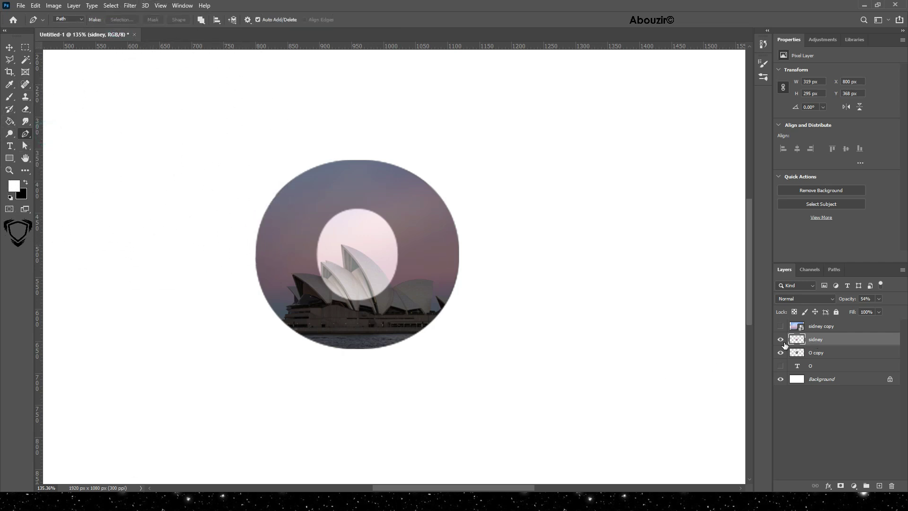
left_click(781, 340)
left_click(781, 339)
left_click(825, 353)
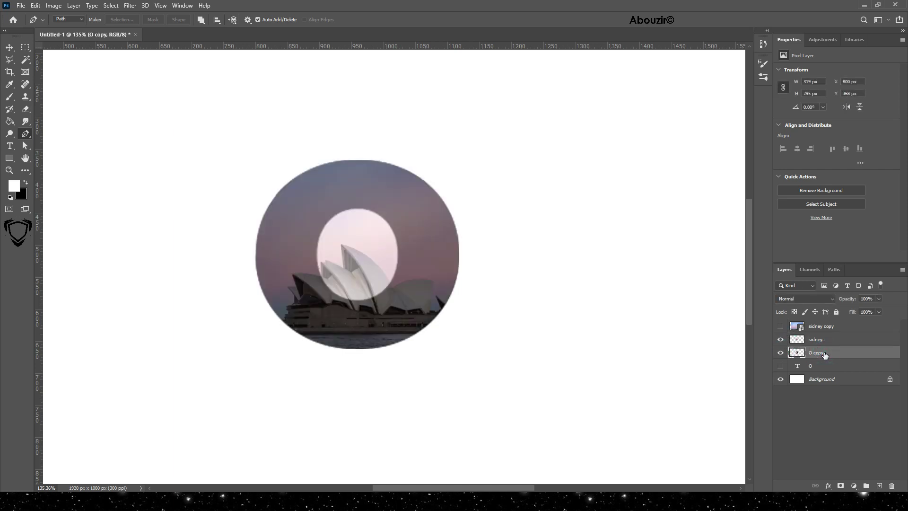
left_click(849, 340)
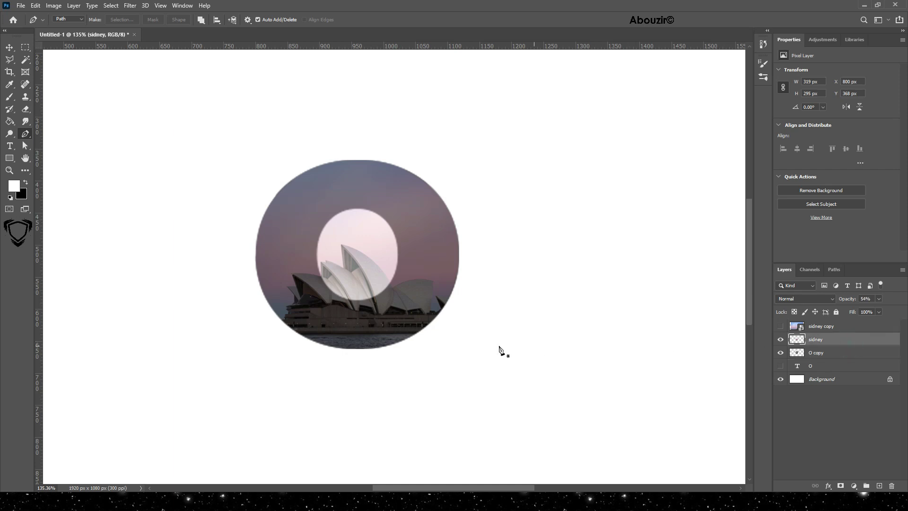
scroll(335, 227, "up", 2)
scroll(305, 235, "up", 2)
scroll(305, 235, "up", 2)
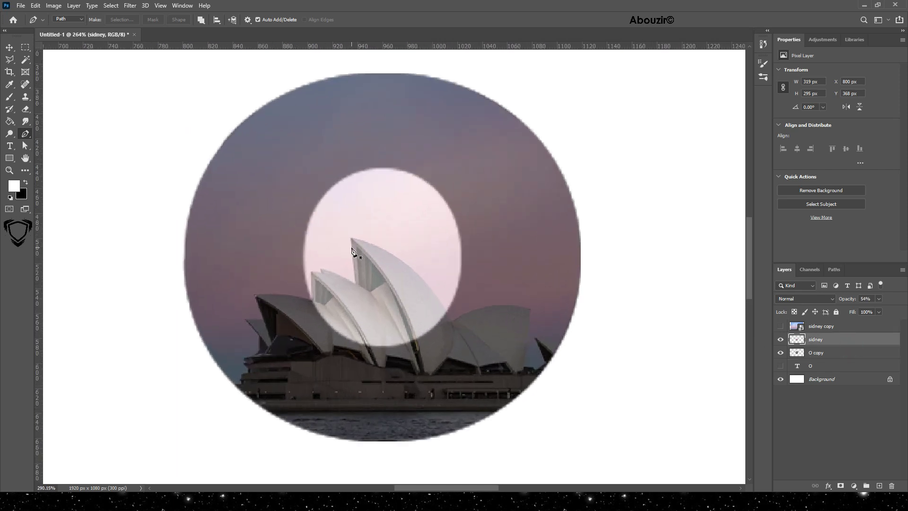
scroll(355, 249, "up", 2)
Start the path along the Opera House sails, tracing the tallest and next sail tips.
left_click(454, 316)
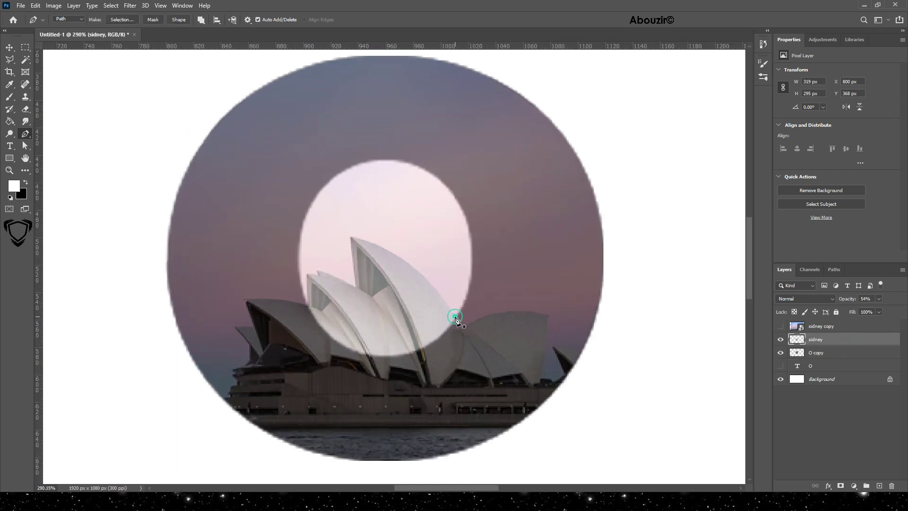
left_click_drag(349, 237, 285, 231)
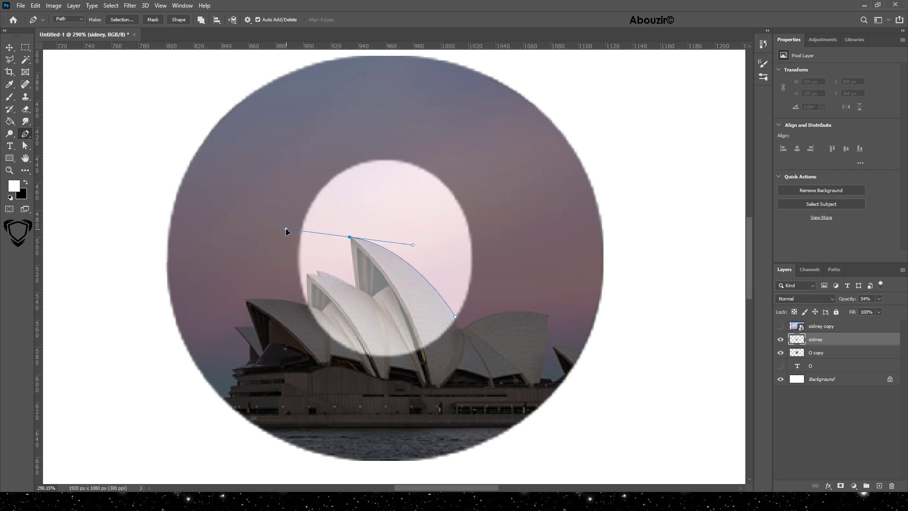
left_click(350, 237, "alt")
left_click(355, 286)
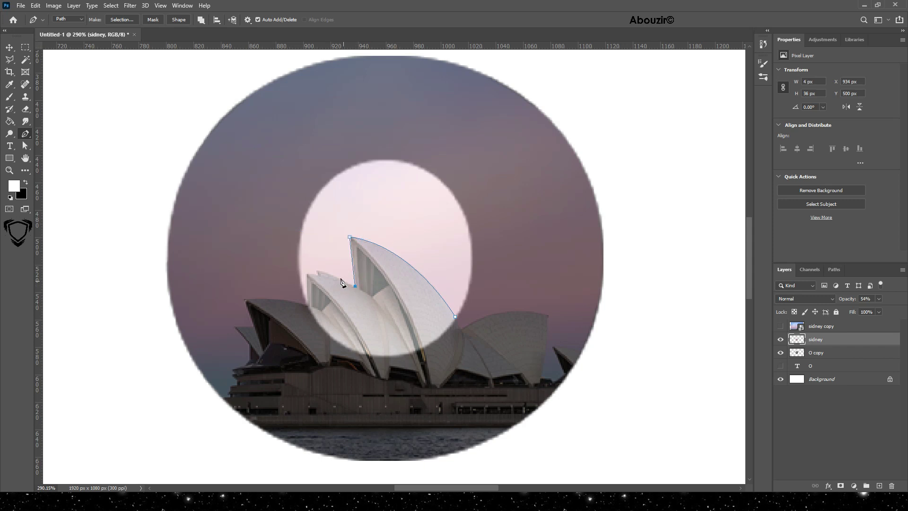
scroll(324, 276, "up", 1)
left_click_drag(318, 271, 303, 269)
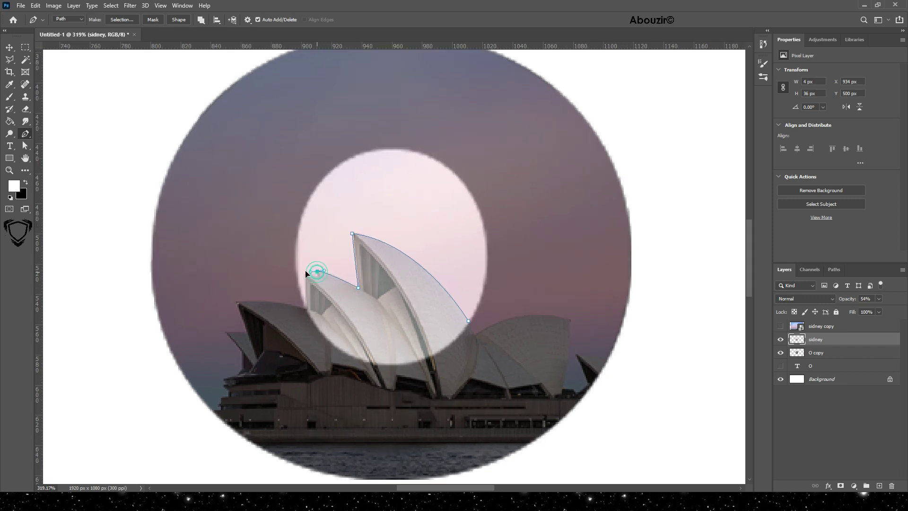
left_click(317, 271, "alt")
left_click(317, 271, "alt")
left_click(301, 275)
key("ctrl+z")
left_click(304, 275)
Curve the path around the O's left side, top and right, closing it at the start.
left_click(305, 307)
left_click_drag(309, 202, 333, 153)
left_click(308, 203, "alt")
left_click_drag(401, 149, 468, 153)
left_click(401, 149, "alt")
left_click_drag(485, 251, 485, 349)
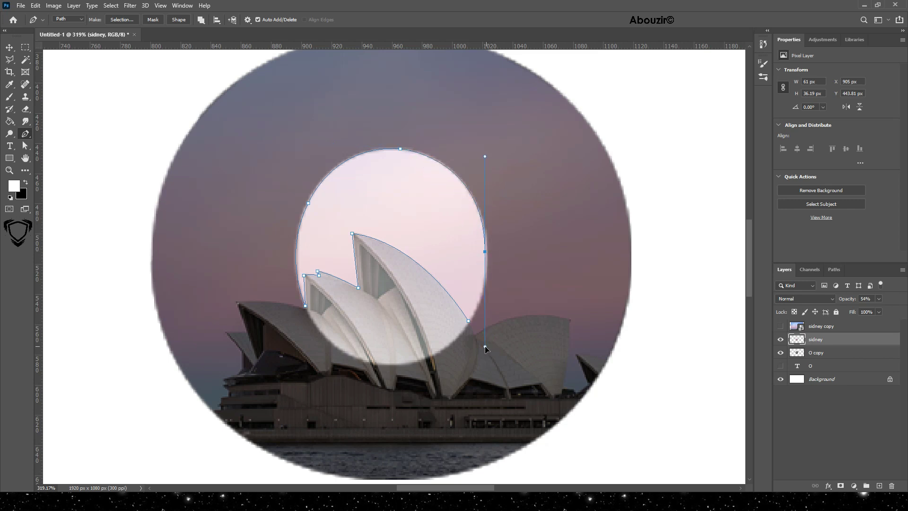
left_click(484, 251, "alt")
left_click_drag(468, 320, 448, 350)
left_click(442, 223, "ctrl")
scroll(435, 222, "down", 1)
Convert the traced path into an anti-aliased selection.
scroll(432, 223, "down", 1)
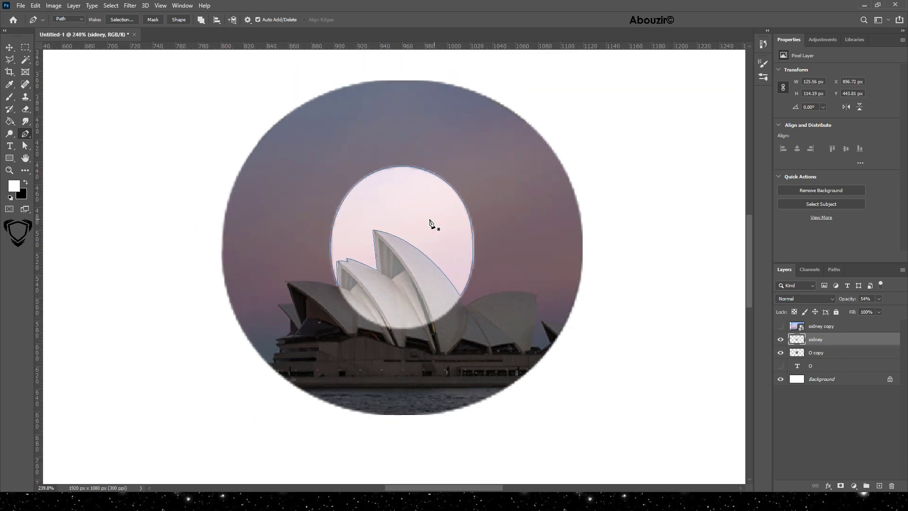
right_click(424, 219)
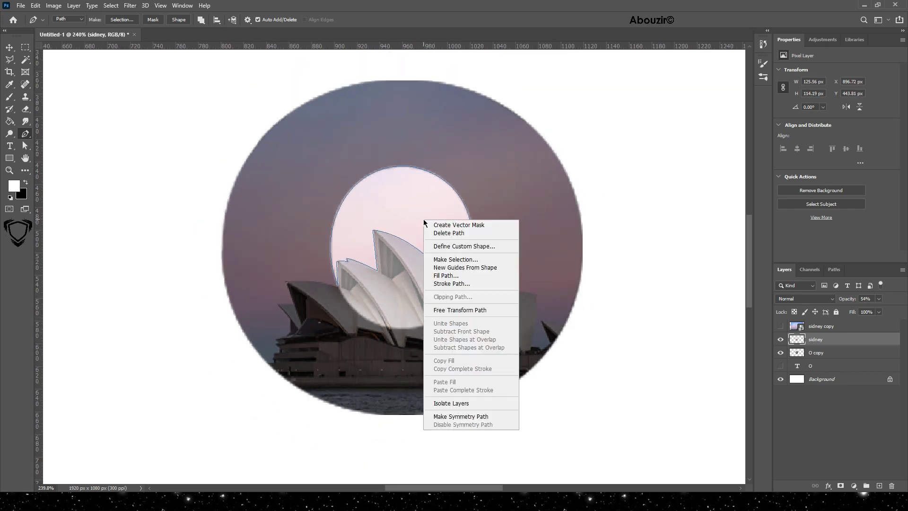
left_click(451, 259)
left_click(446, 141)
left_click(390, 155)
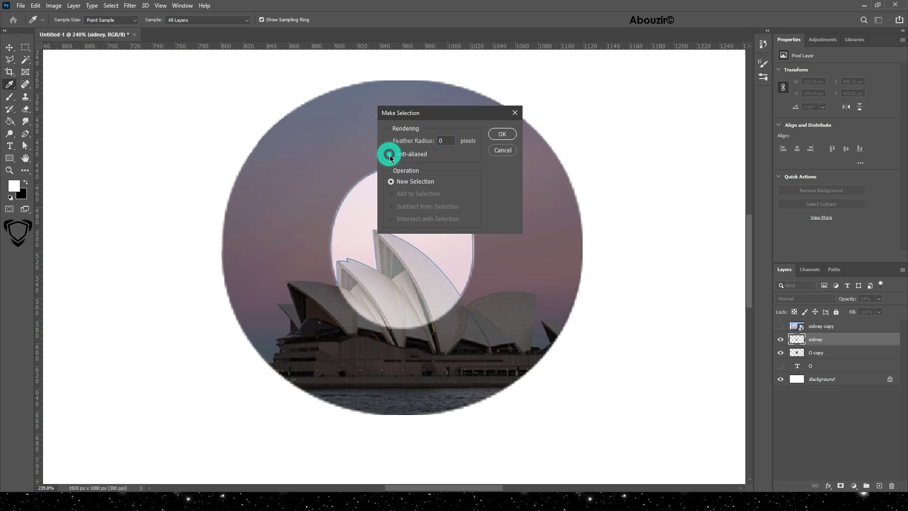
left_click(502, 134)
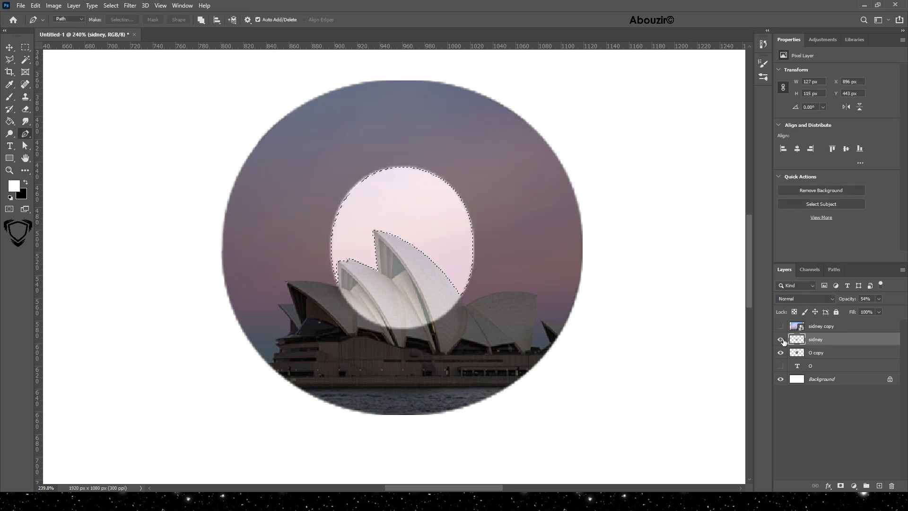
Erase the sky inside the O's hole, then deselect.
left_click(780, 339)
left_click(781, 339)
left_click(26, 110)
left_click(65, 109)
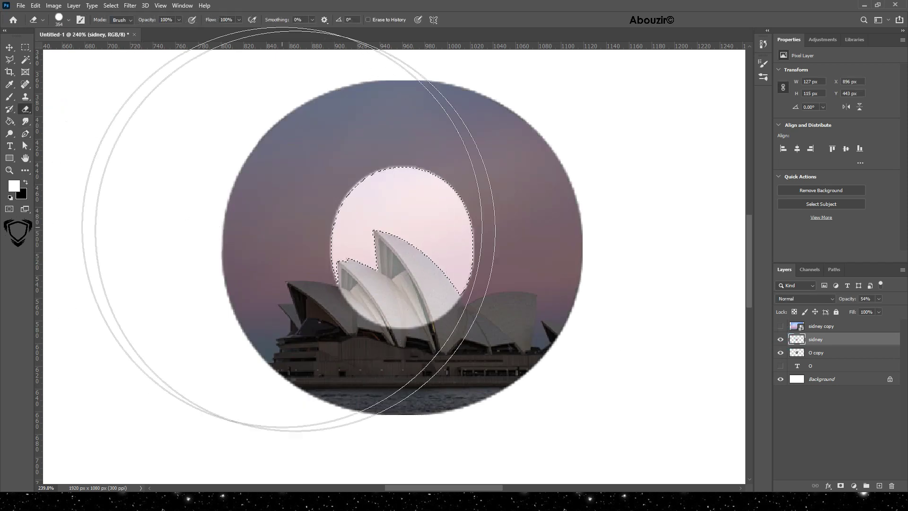
left_click(382, 263)
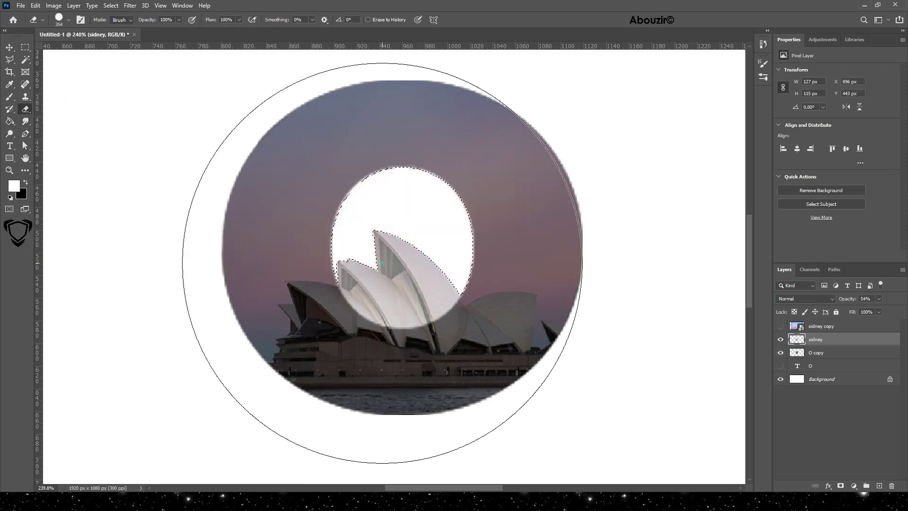
left_click(111, 5)
left_click(116, 24)
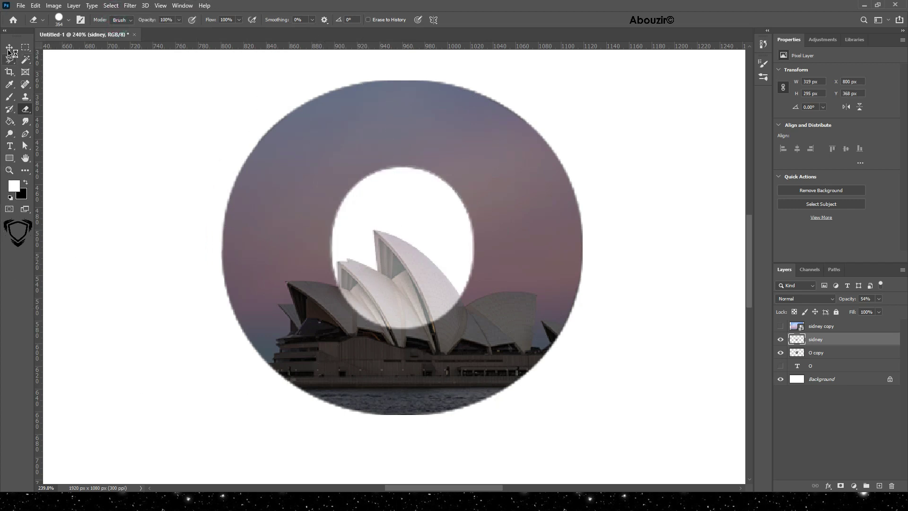
key("v")
scroll(358, 290, "down", 1)
scroll(359, 289, "down", 2)
Raise the sidney layer to 100% opacity and hide the O copy layer.
scroll(410, 327, "down", 2)
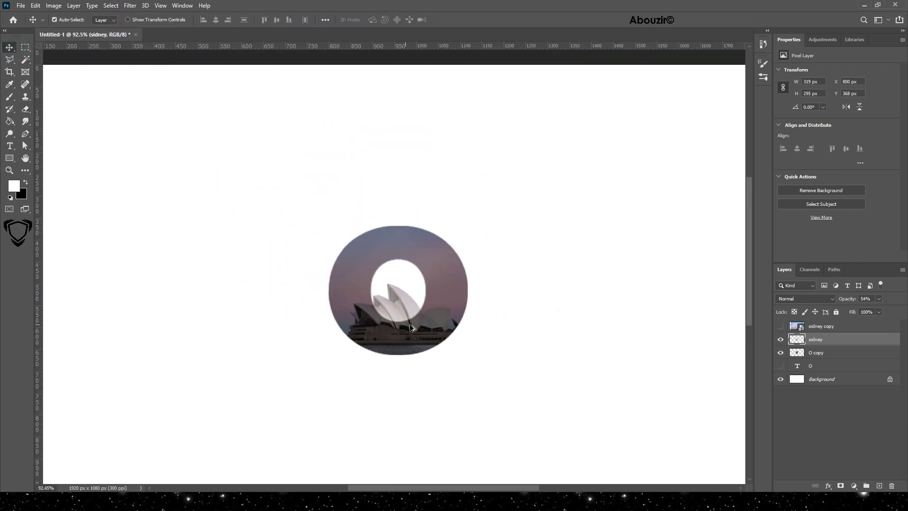
left_click(878, 302)
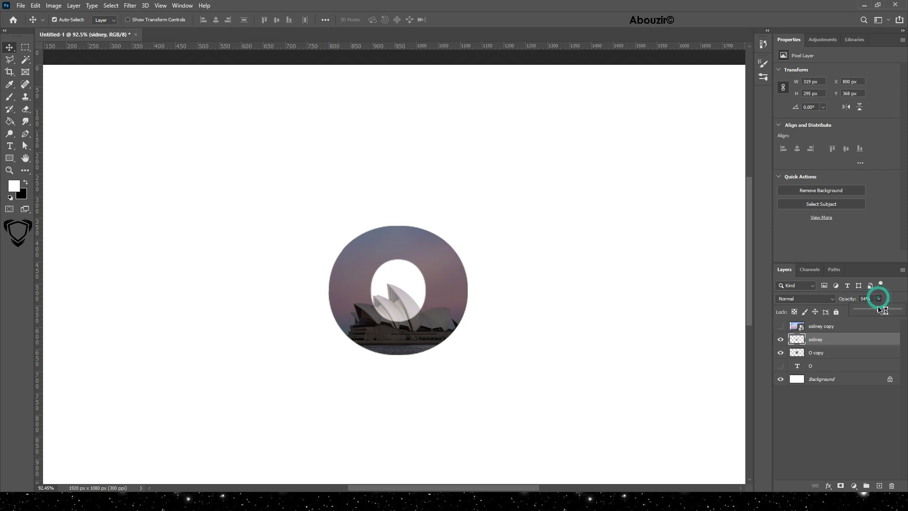
left_click_drag(877, 310, 902, 312)
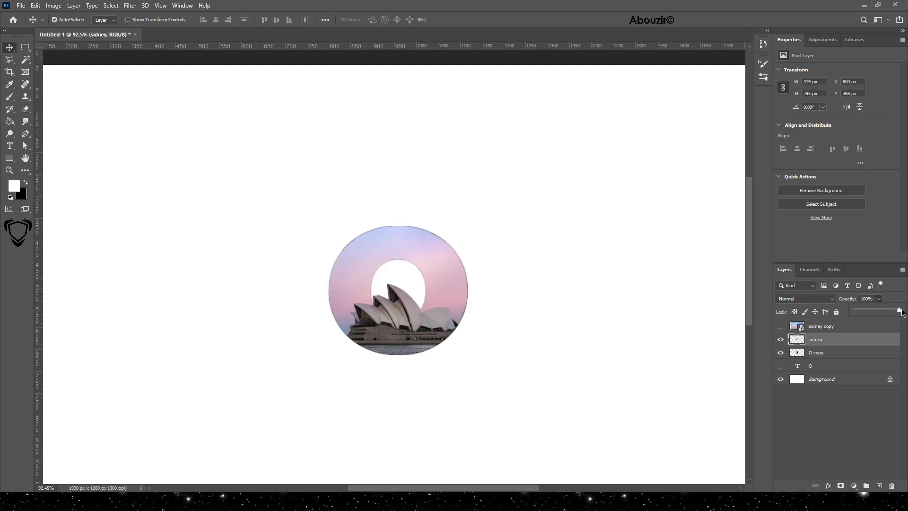
left_click(781, 353)
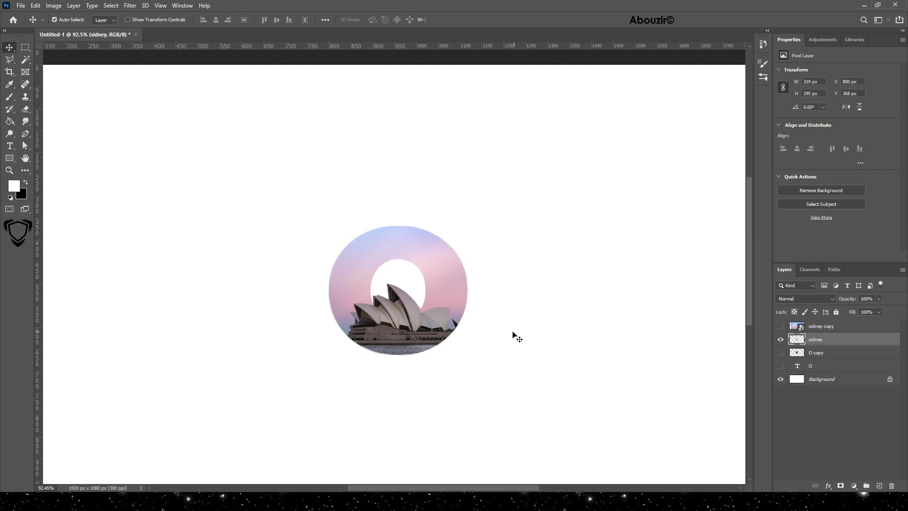
Zoom out and scale the Opera House O up to about 170%.
left_click(160, 6)
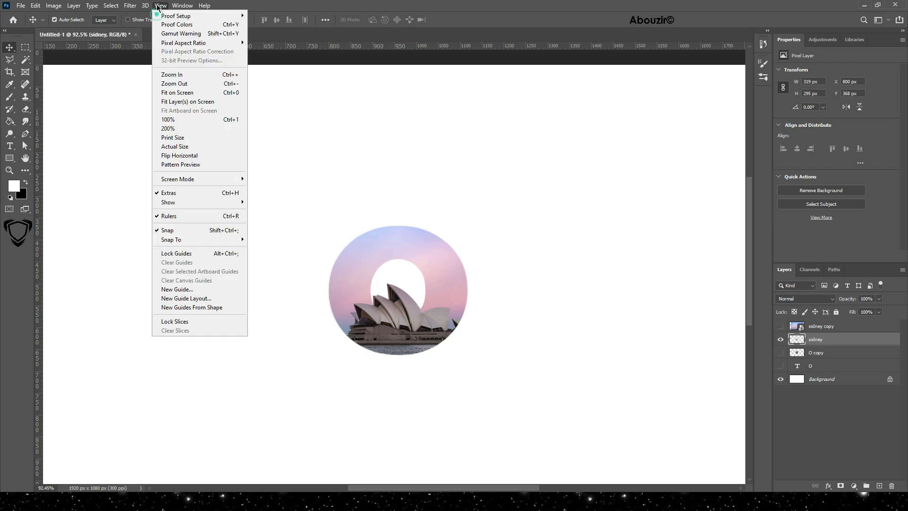
left_click(174, 83)
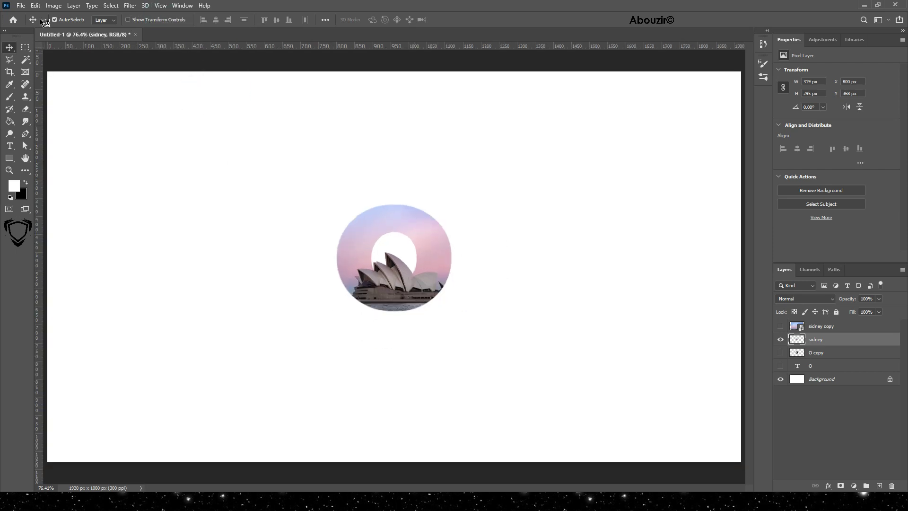
left_click(35, 6)
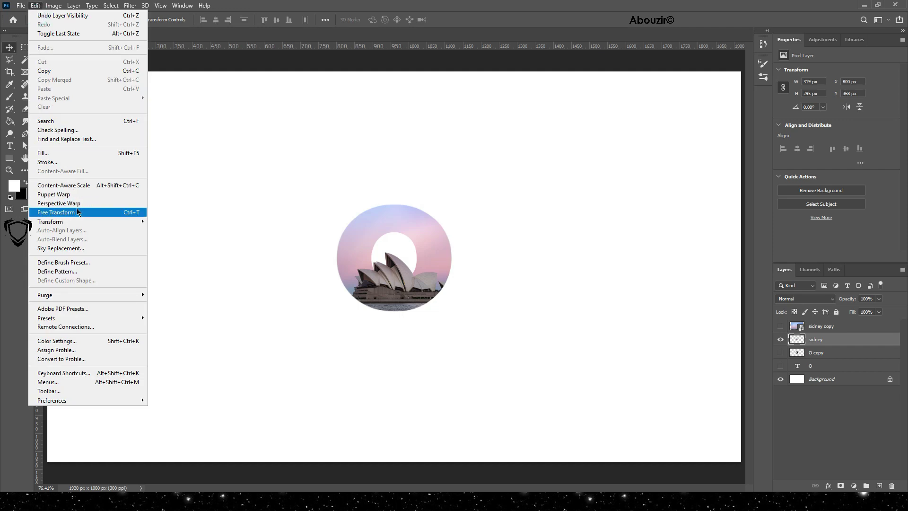
left_click(61, 212)
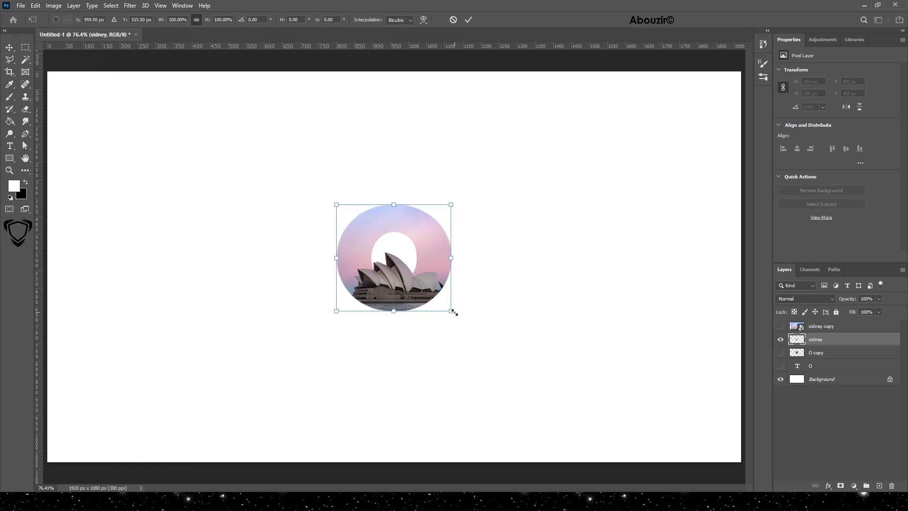
left_click_drag(454, 312, 489, 355)
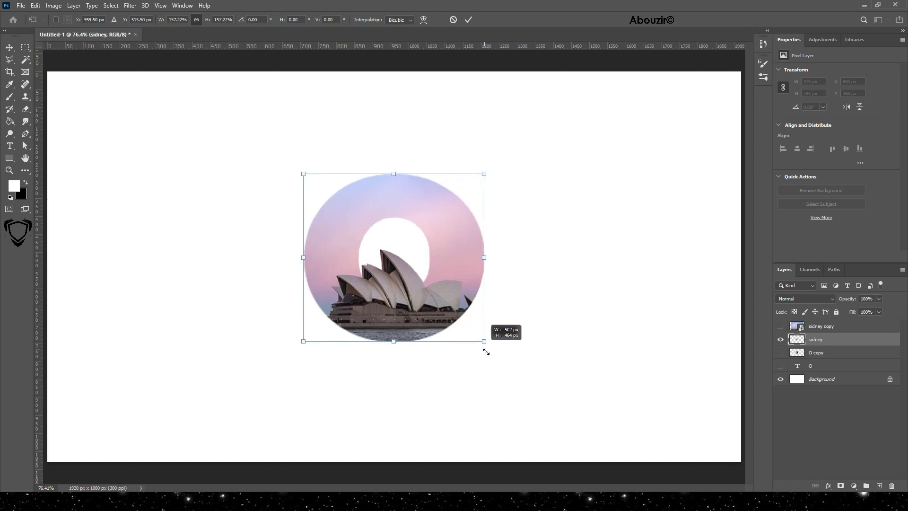
left_click(468, 19)
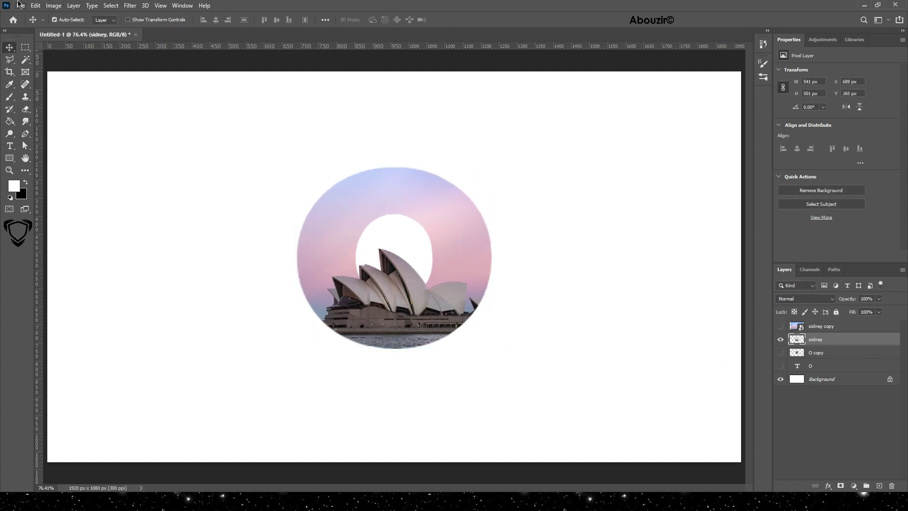
Apply Hue/Saturation with hue +42 and saturation +57.
left_click(52, 5)
mouse_move(69, 30)
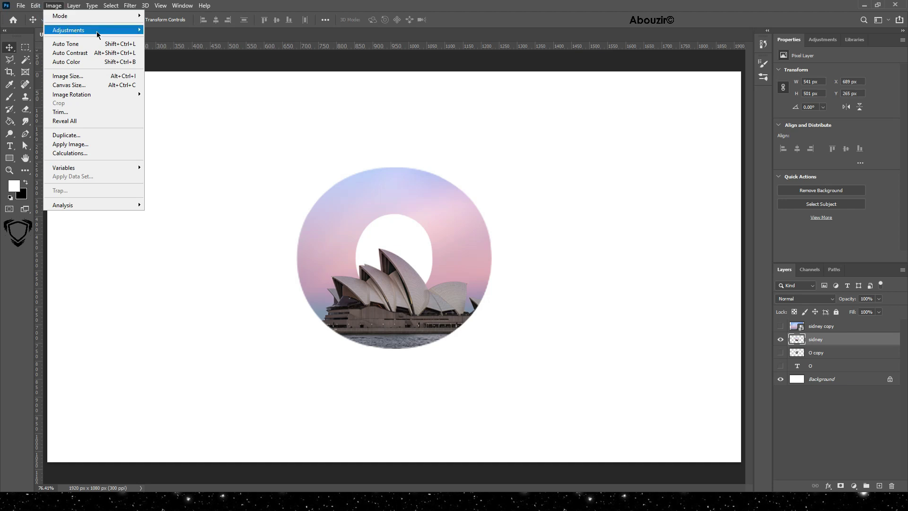
left_click(199, 78)
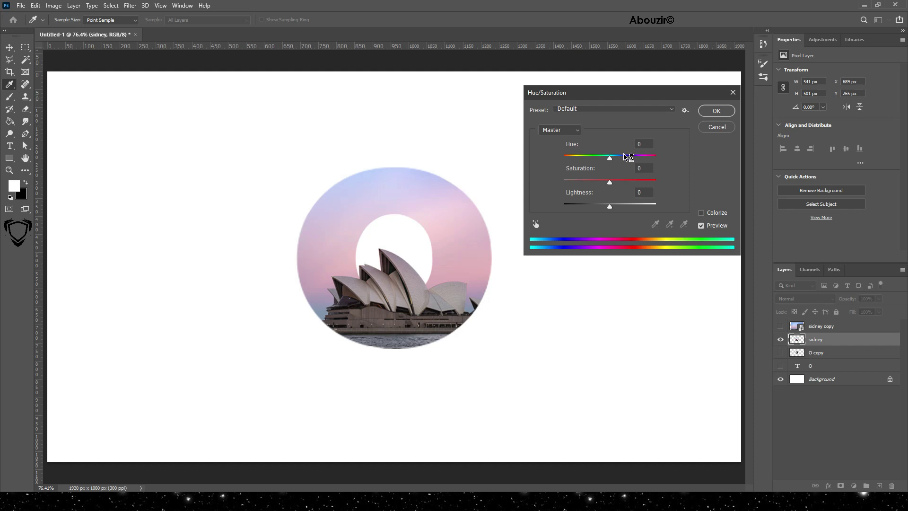
left_click_drag(609, 158, 620, 158)
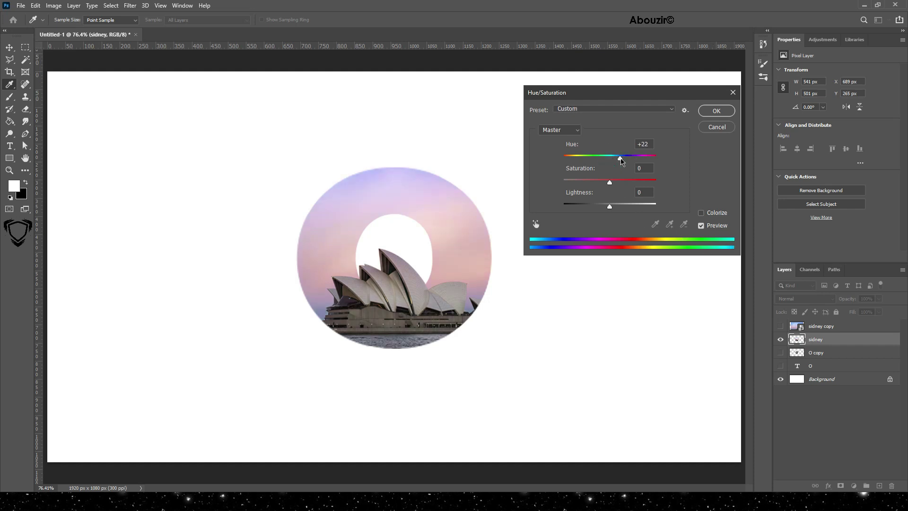
left_click_drag(629, 183, 637, 182)
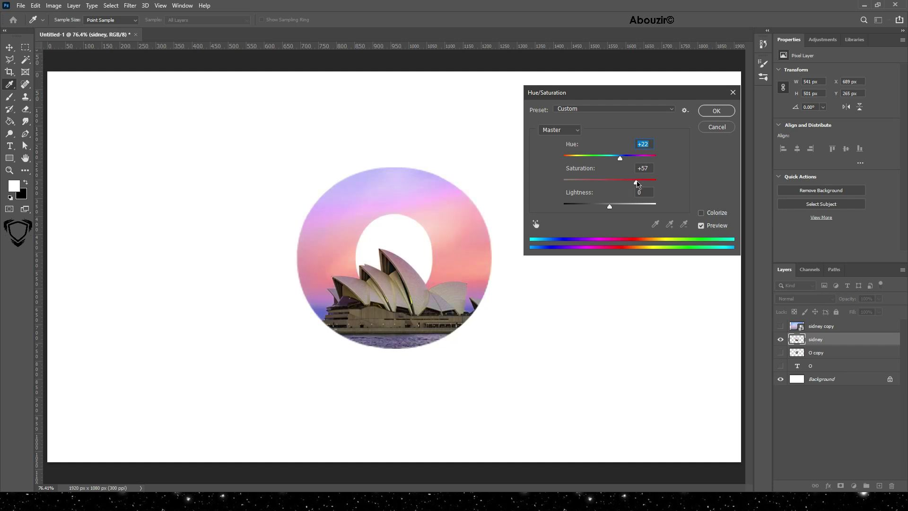
mouse_move(620, 159)
left_mouse_down()
mouse_move(629, 159)
mouse_move(620, 158)
left_mouse_up()
left_click(720, 114)
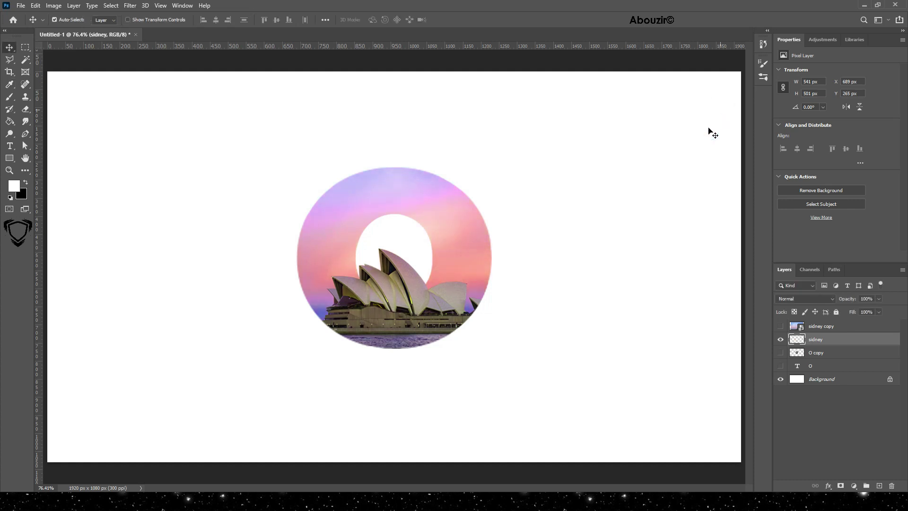